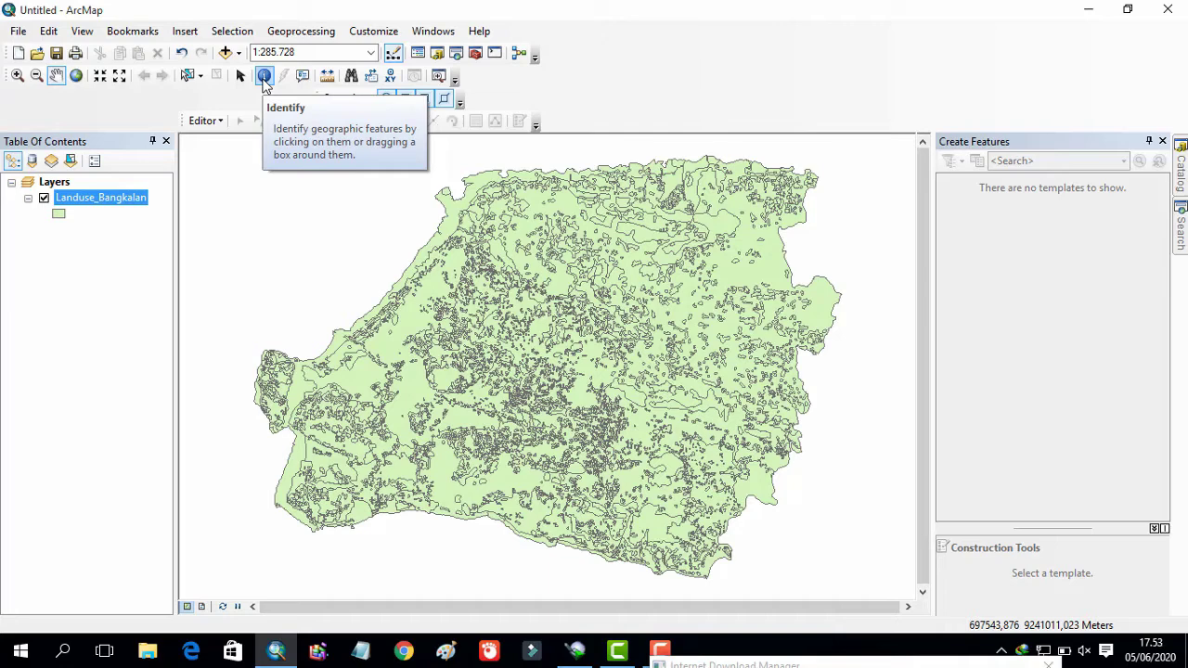
Step: Identify an empty spot beside the Landuse_Bangkalan polygons and close the Identify results
left_click(265, 79)
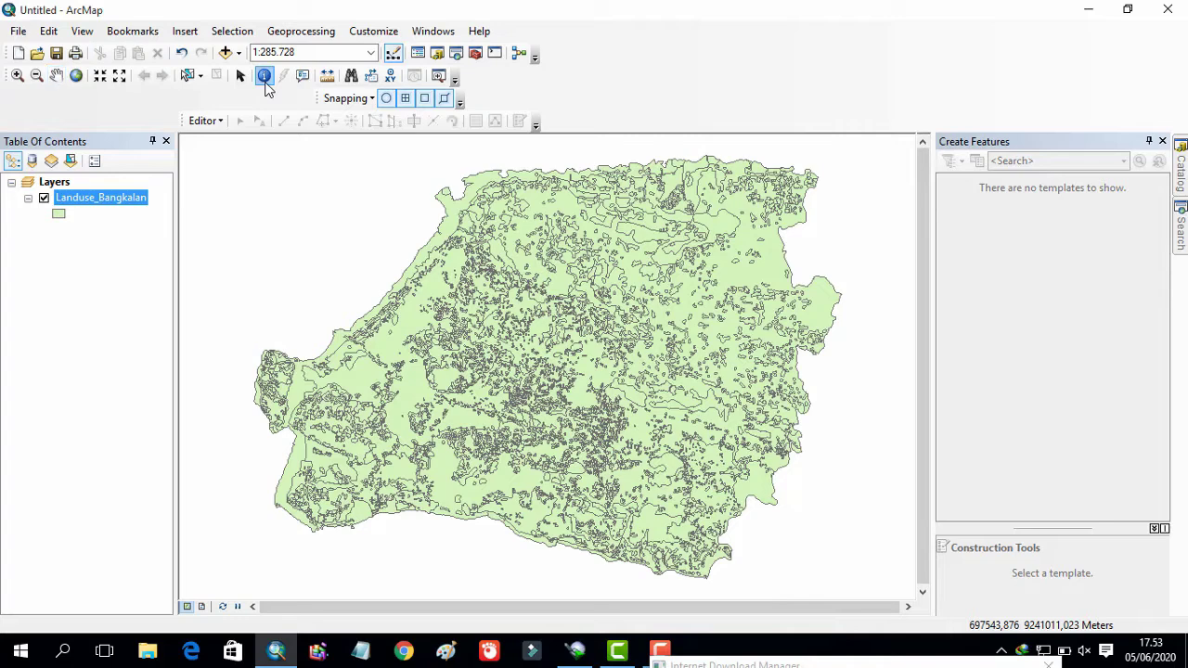
right_click(270, 89)
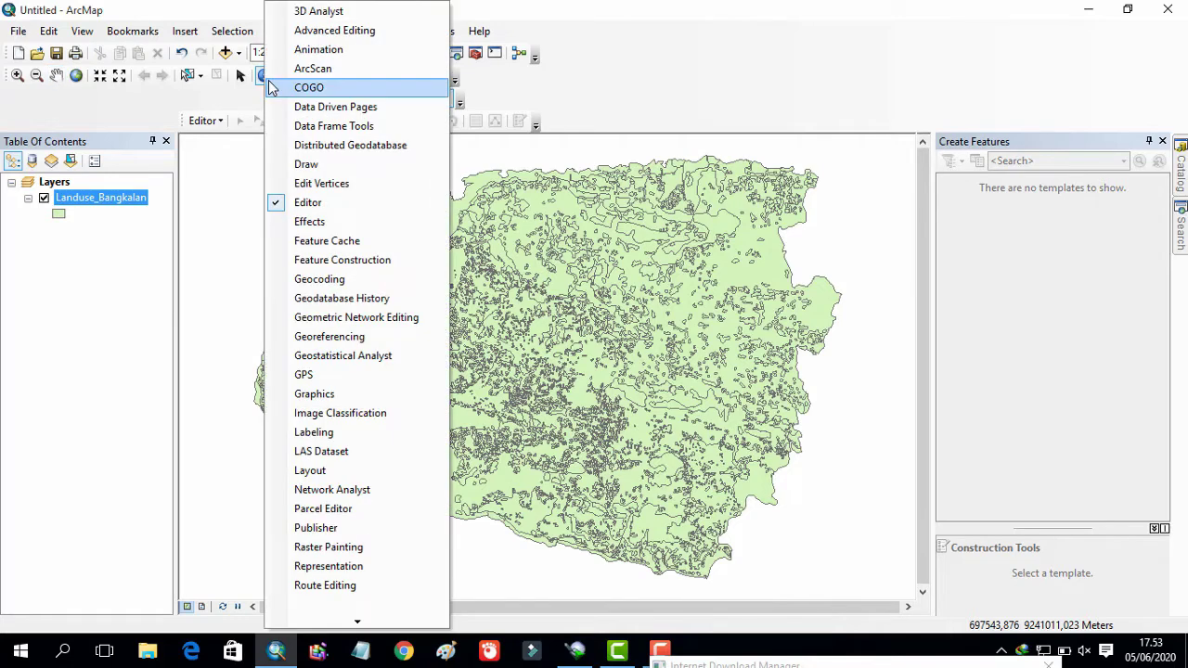
left_click(238, 225)
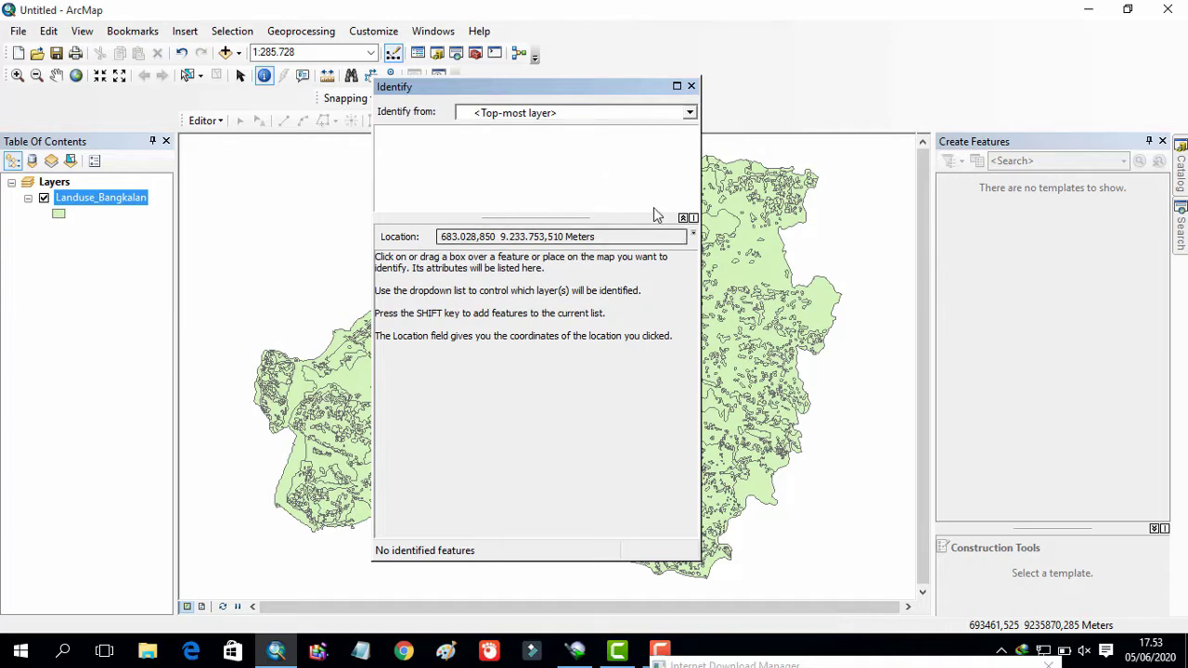
left_click(691, 87)
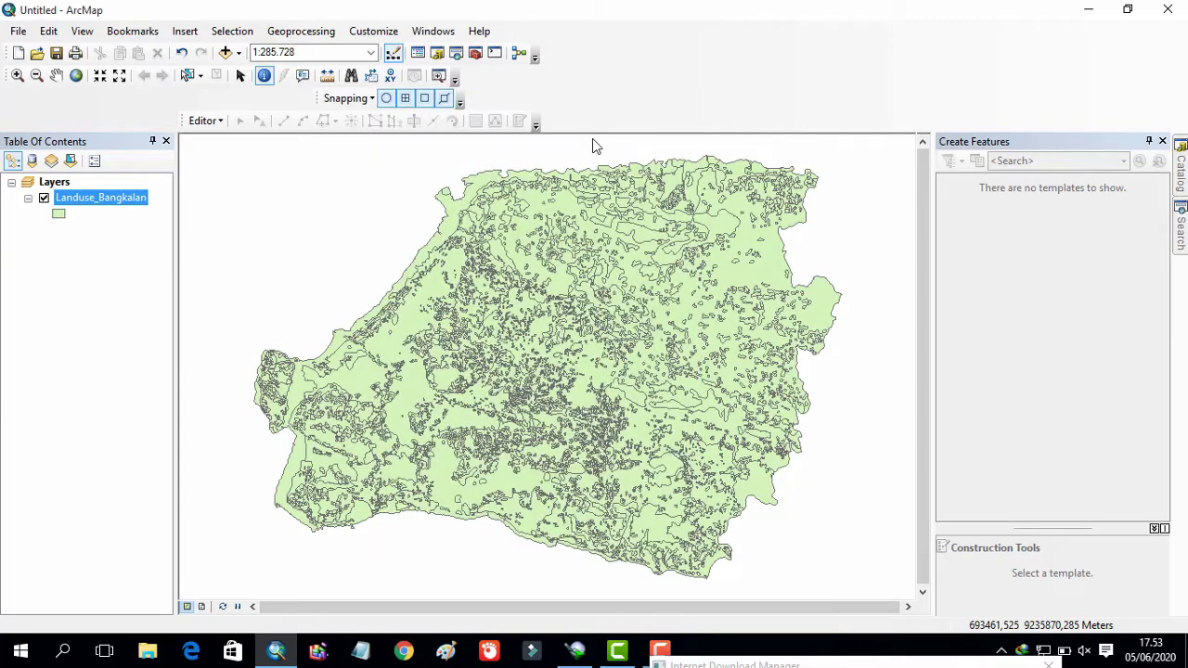
Step: Examine the attribute table of the Landuse_Bangkalan layer from the first to the last record, and close it
right_click(126, 199)
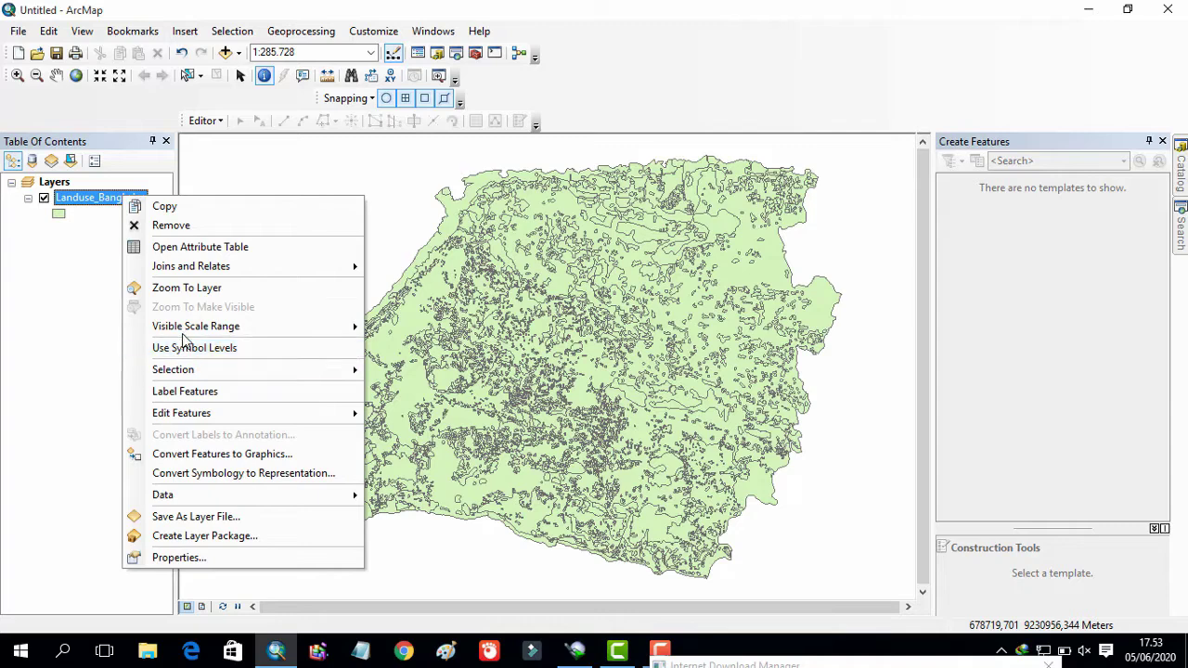
left_click(193, 249)
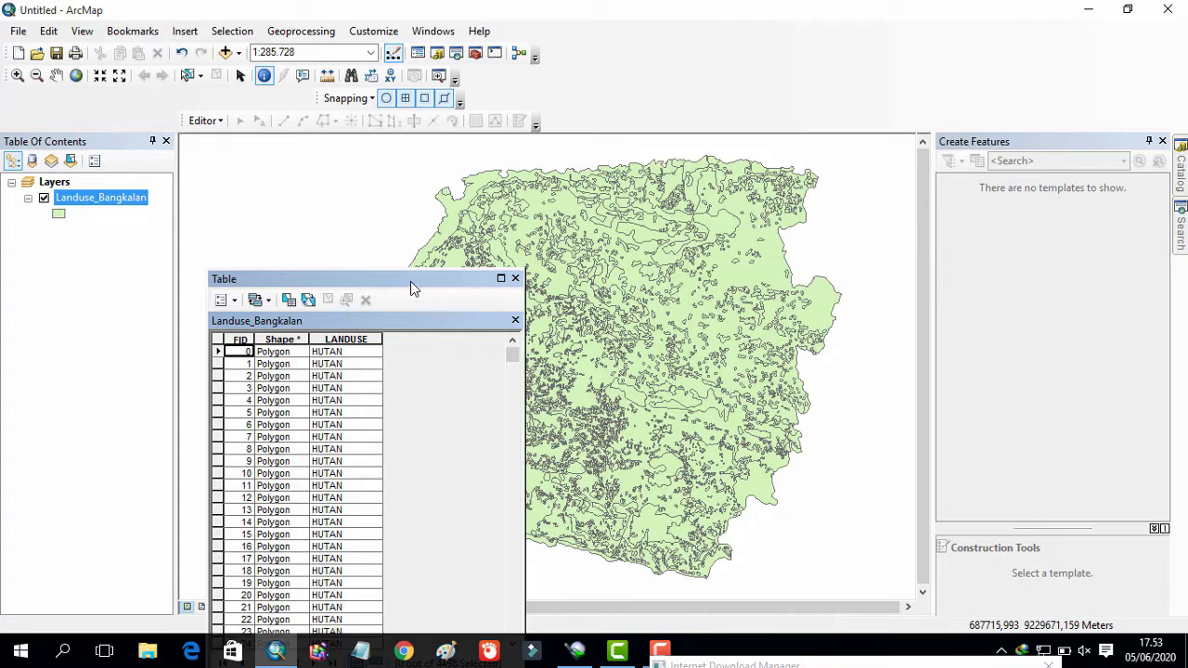
left_click_drag(411, 280, 417, 191)
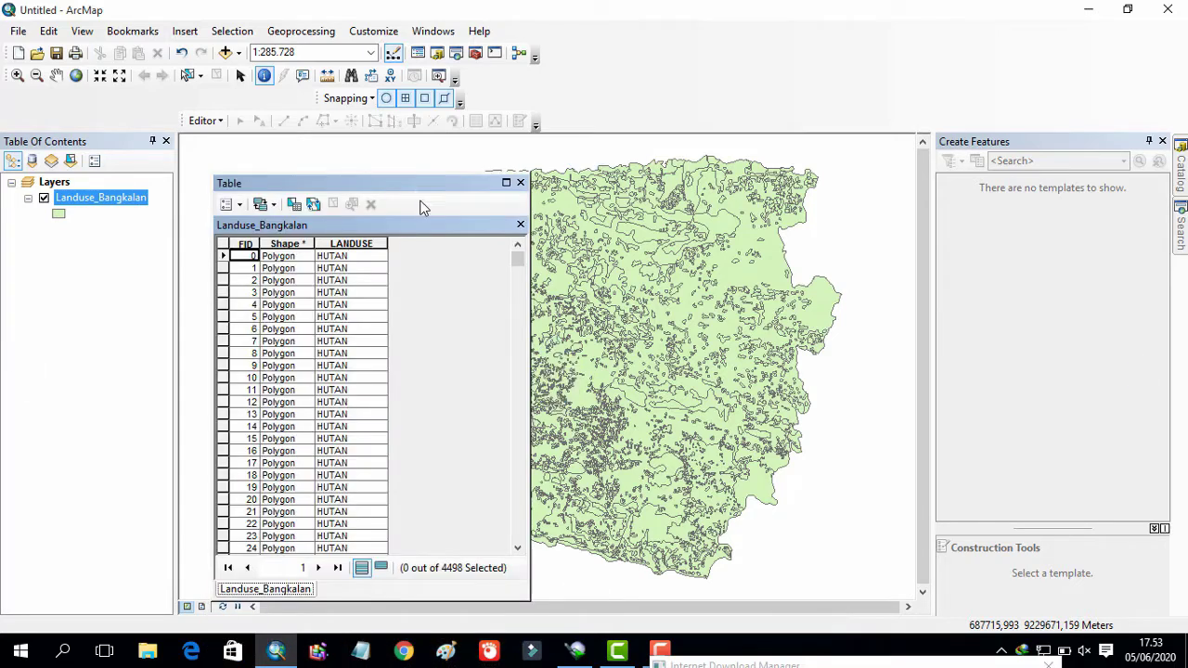
left_click(517, 547)
left_click(517, 547)
left_click(517, 549)
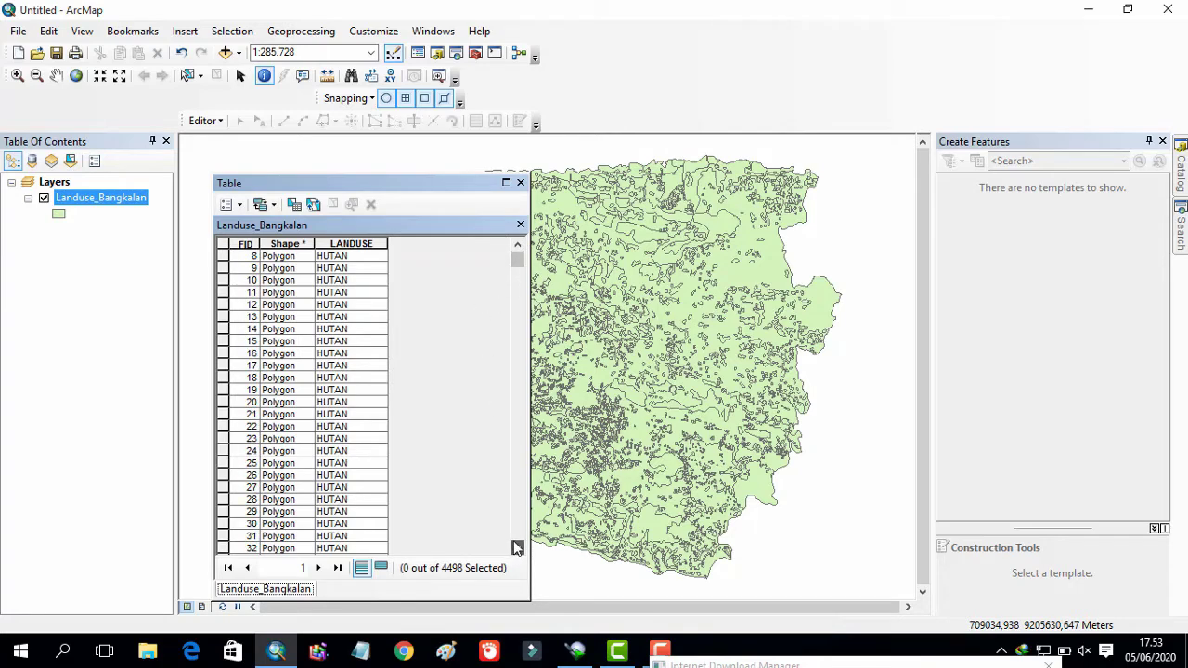
left_click_drag(518, 261, 511, 555)
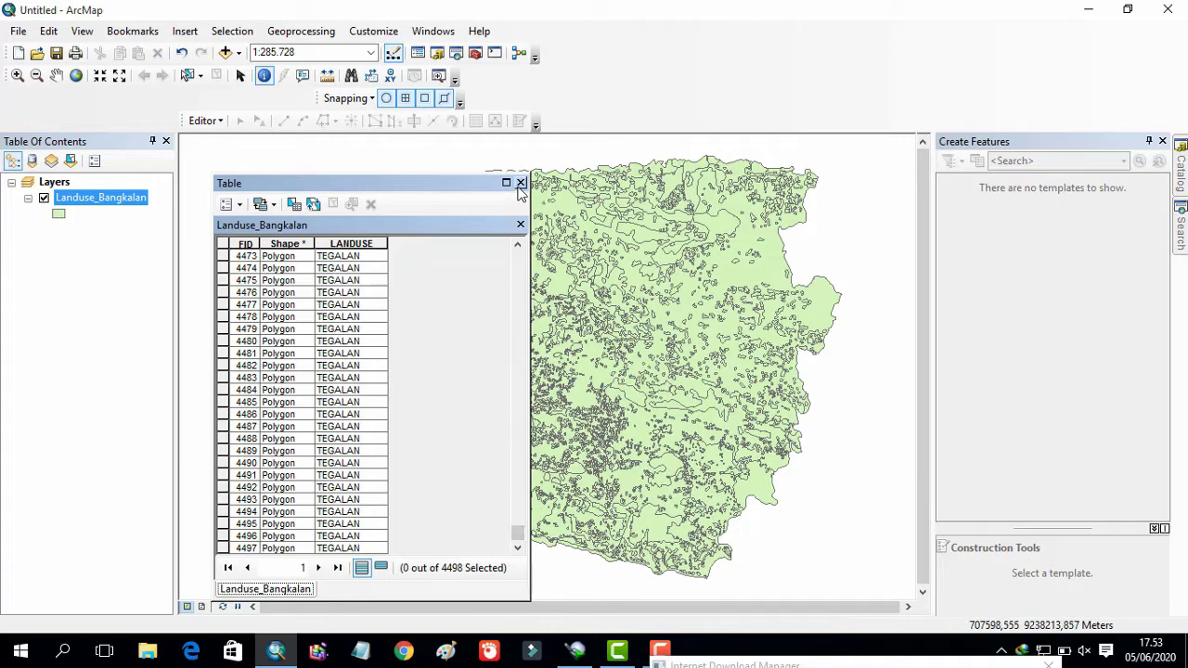
left_click(521, 185)
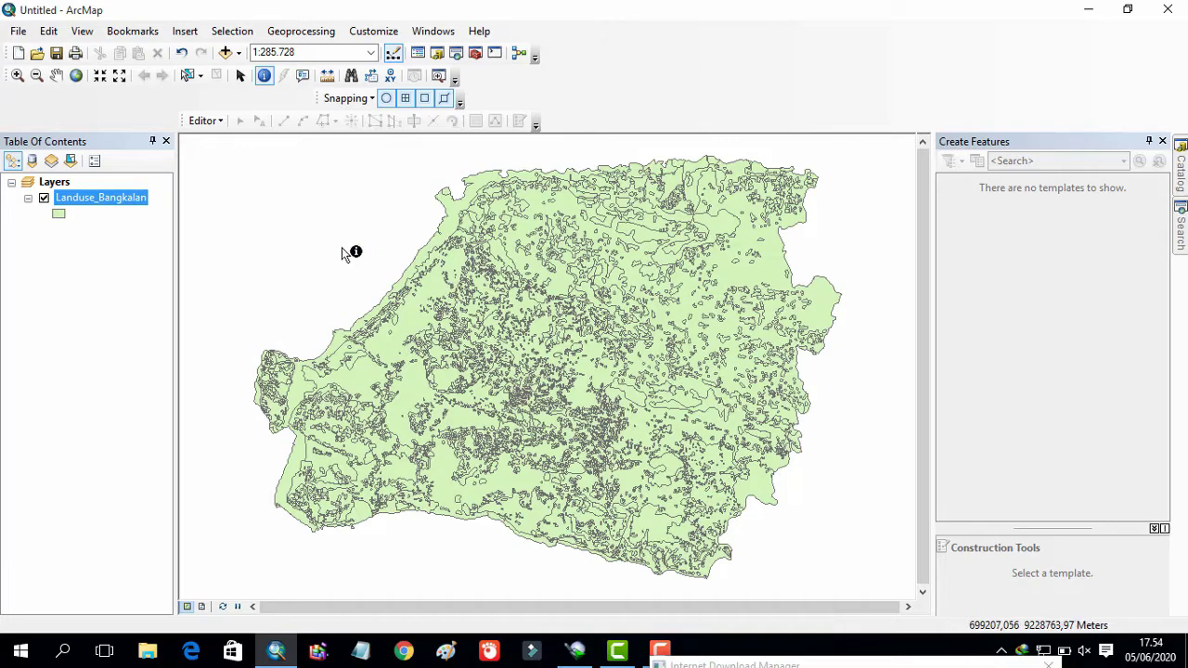
Step: Symbolize the Landuse_Bangkalan layer by unique values of the LANDUSE field, adding all values
right_click(129, 196)
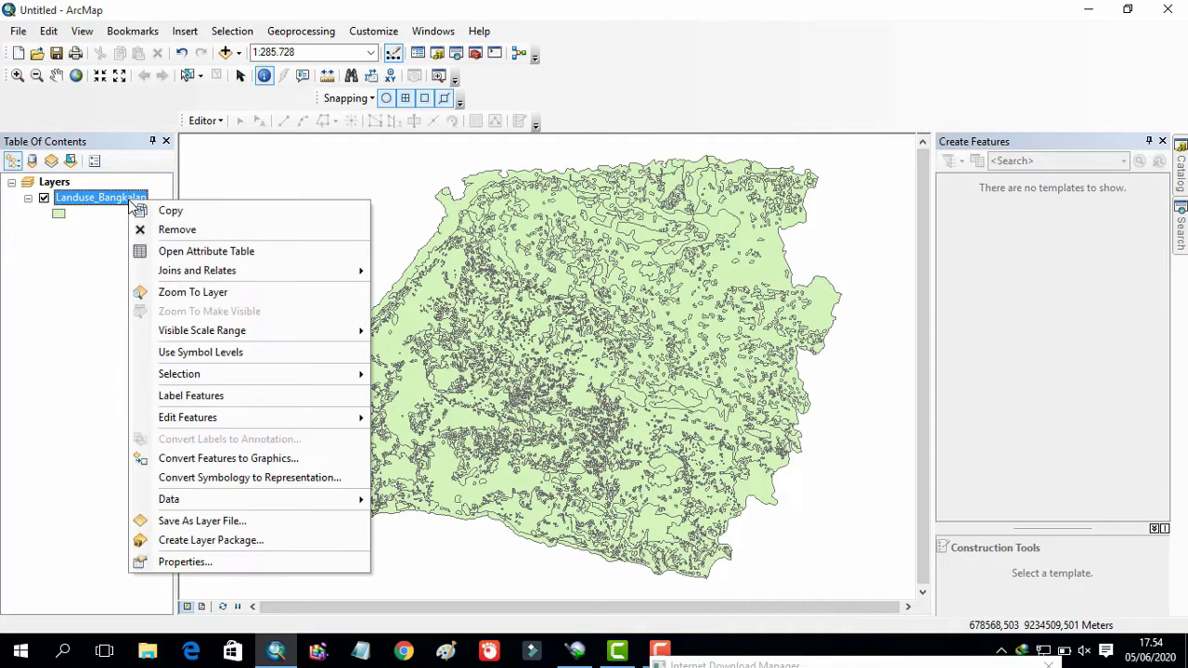
left_click(199, 562)
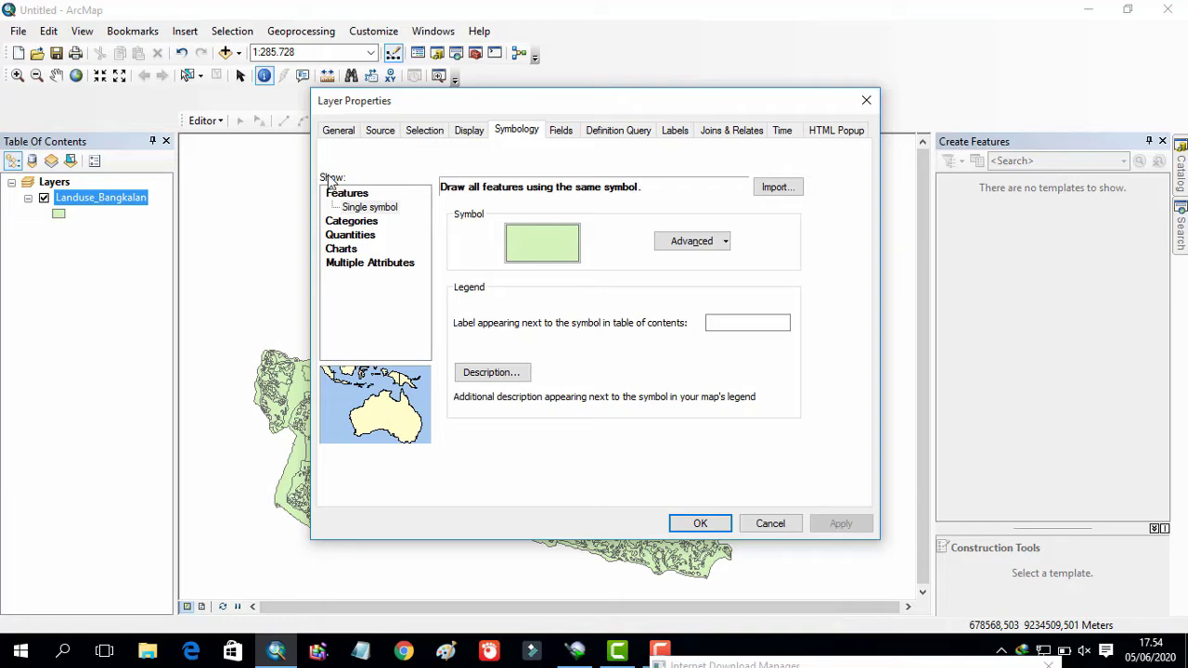
left_click(362, 222)
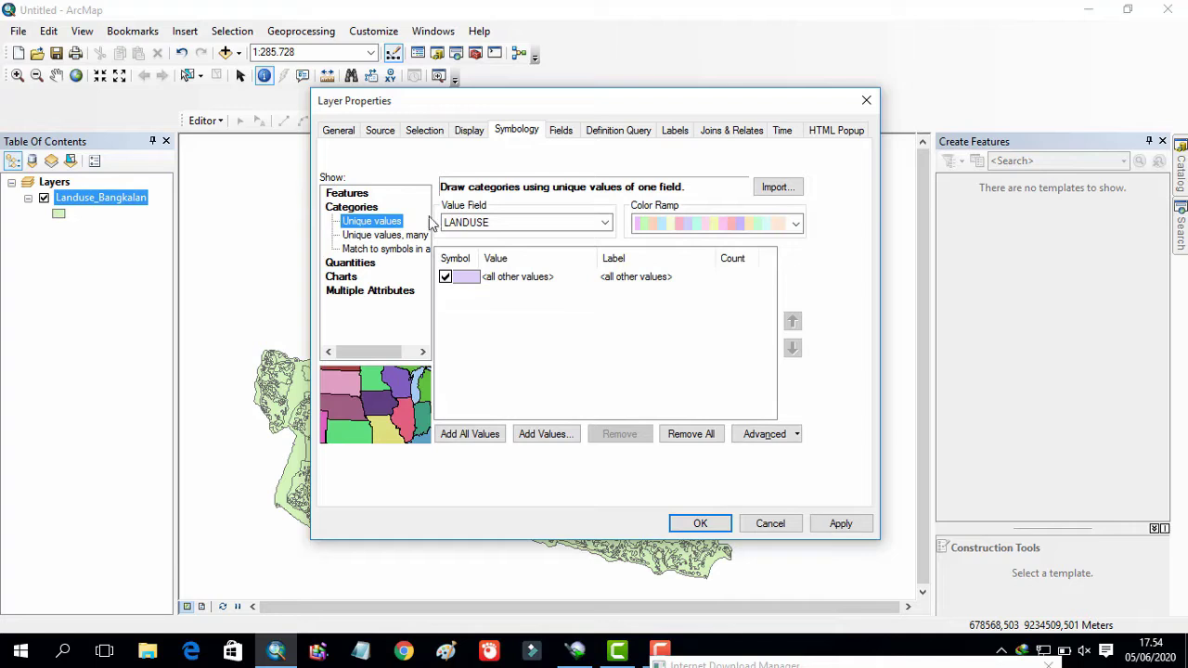
left_click(518, 232)
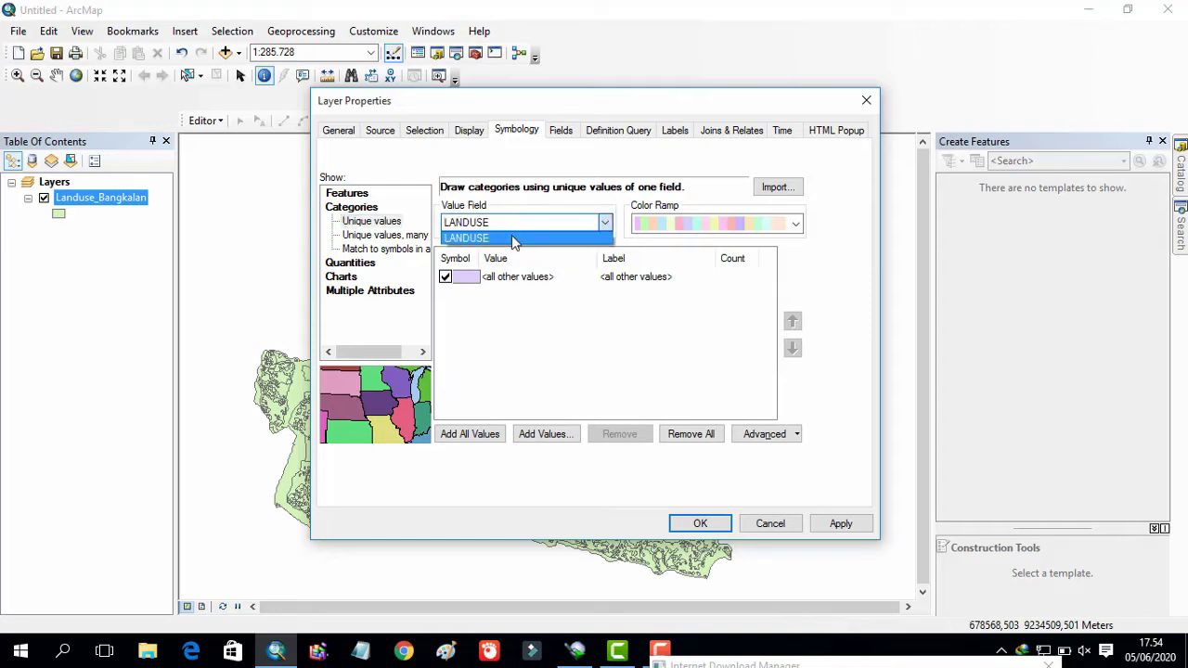
left_click(512, 238)
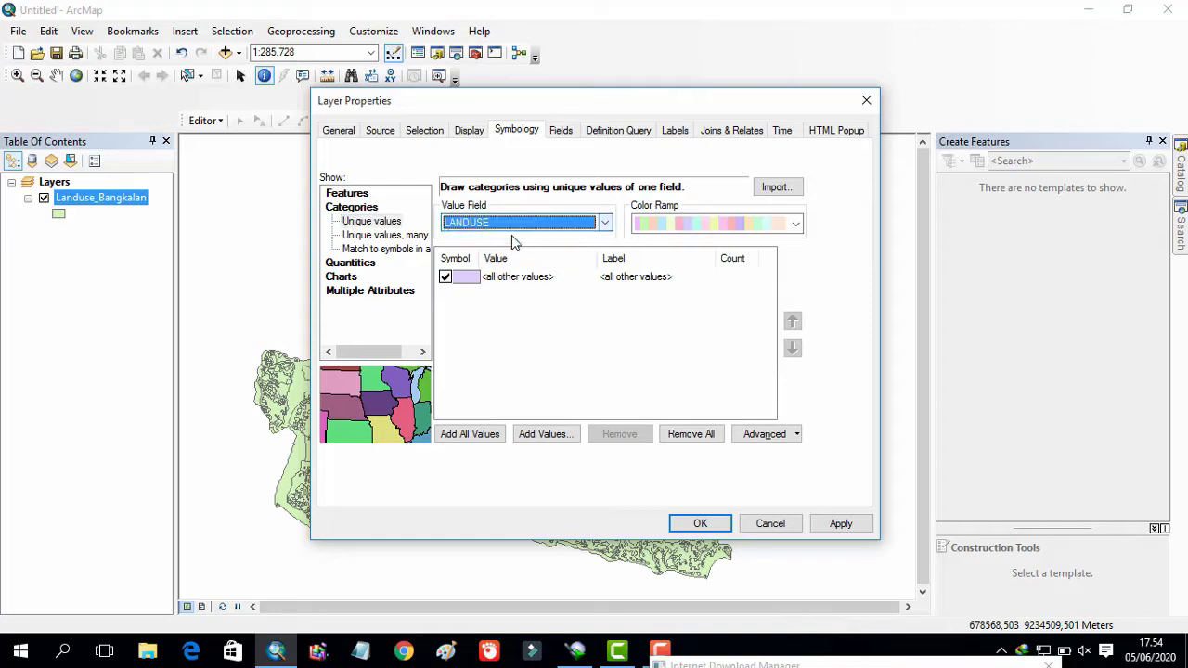
left_click(484, 436)
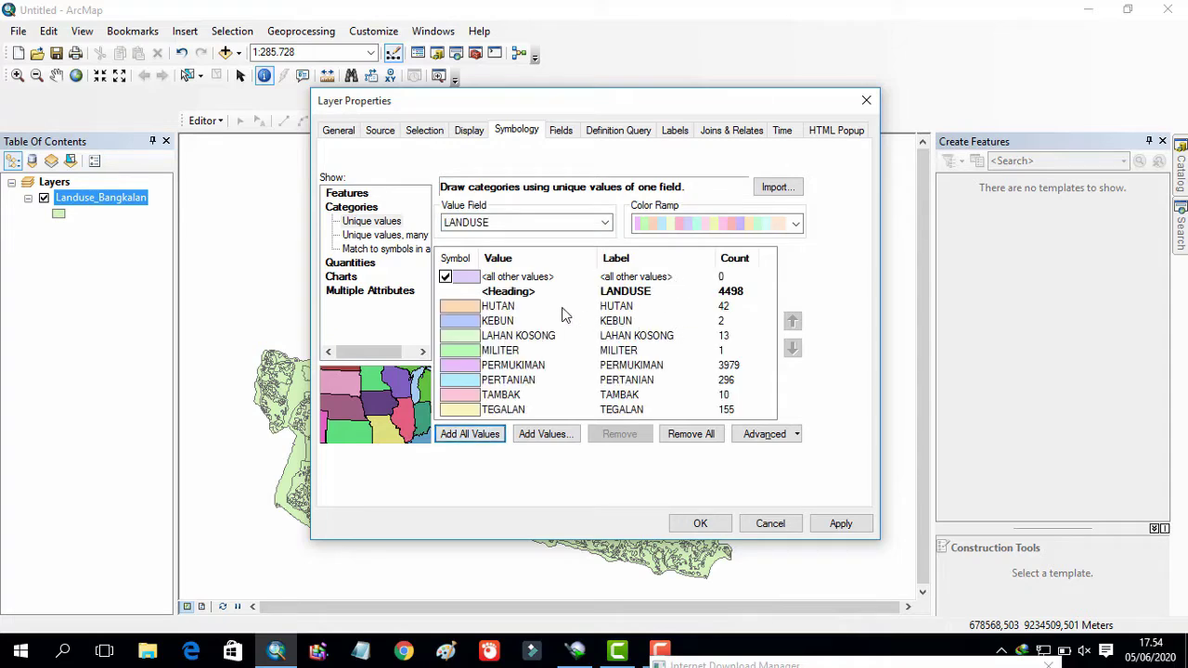
left_click(707, 524)
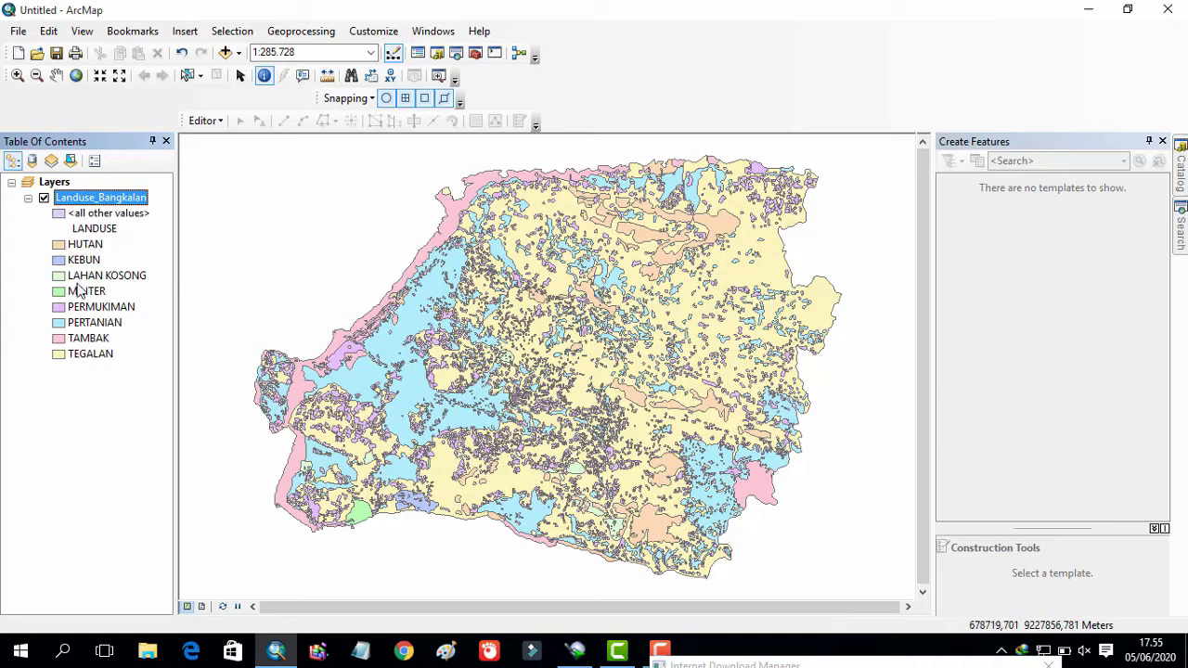
Step: Change the symbol of the HUTAN category to the yellow ESRI style Sun and apply it to the layer
right_click(126, 203)
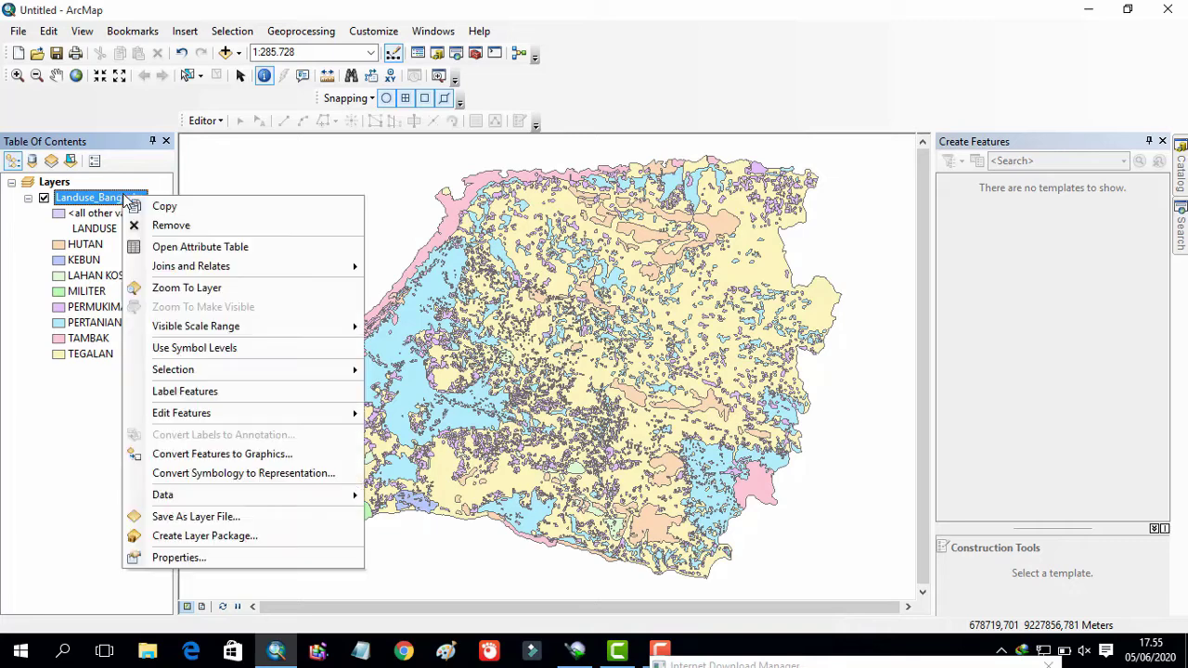
left_click(179, 558)
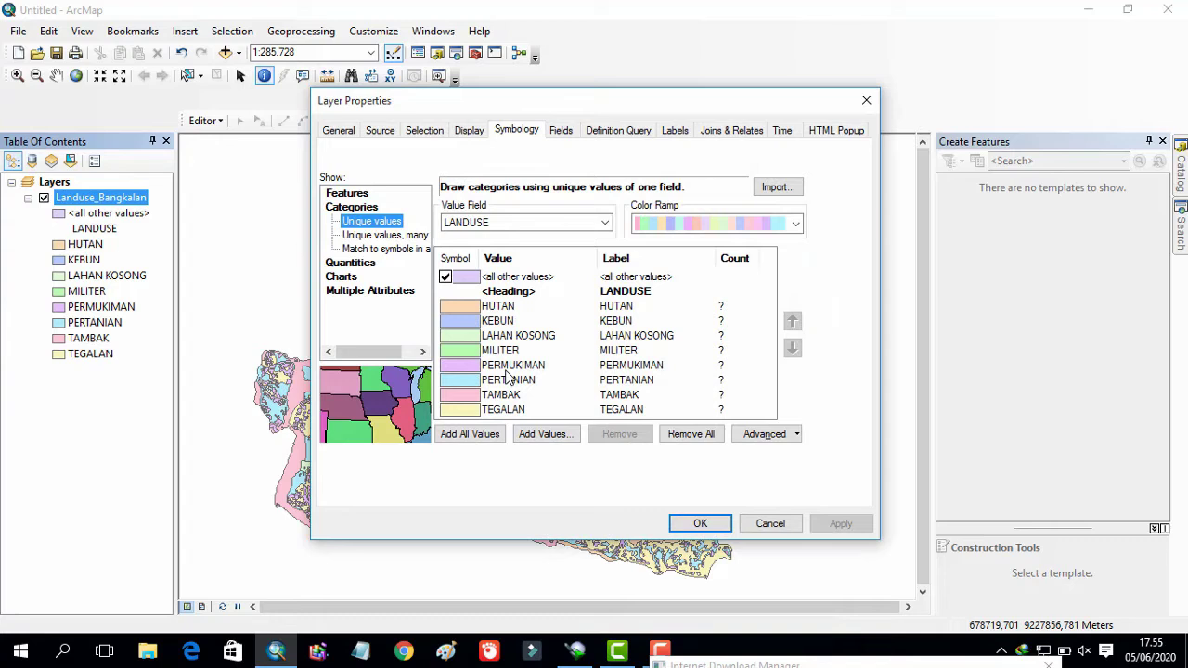
left_click(511, 312)
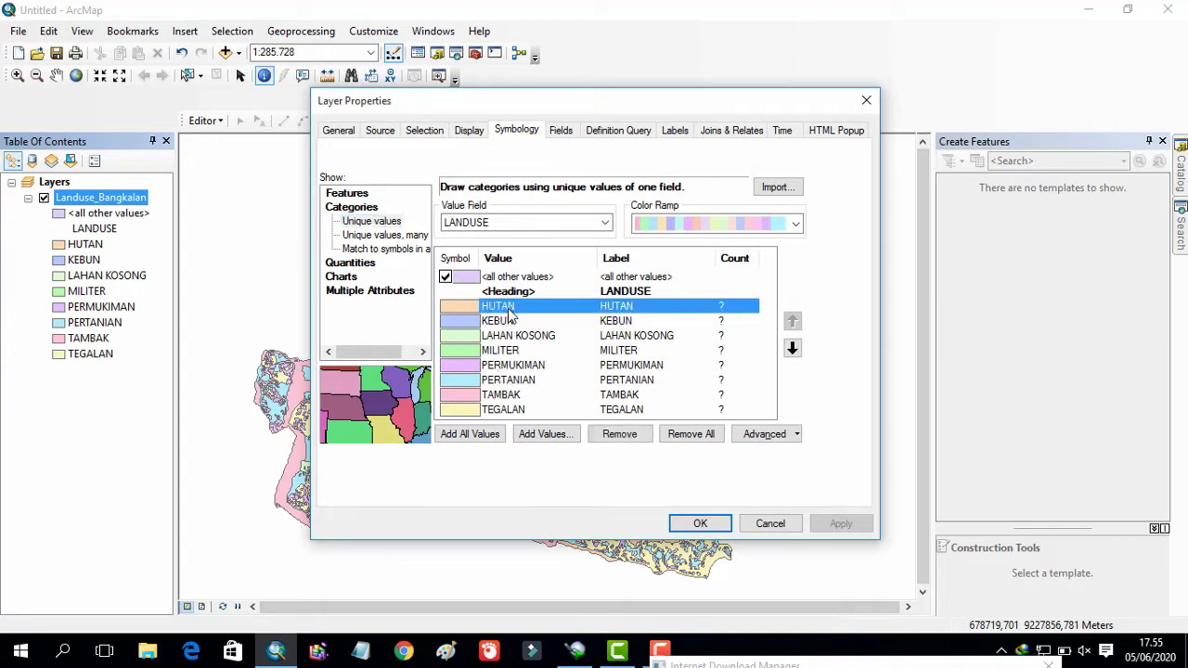
right_click(510, 311)
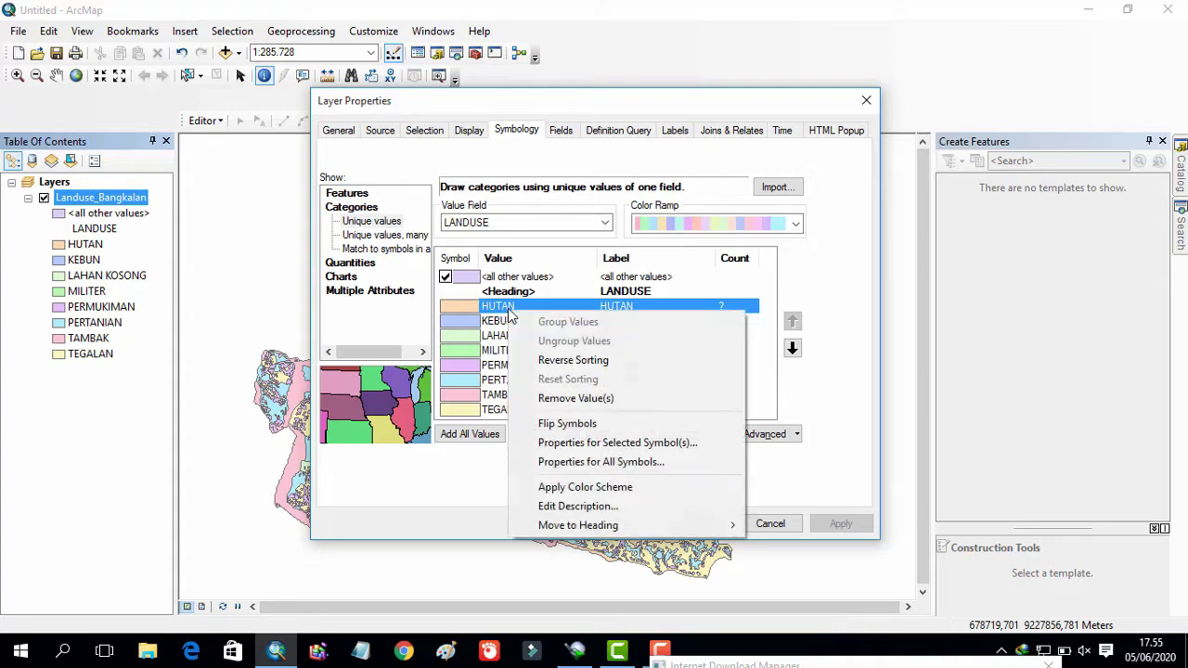
left_click(655, 445)
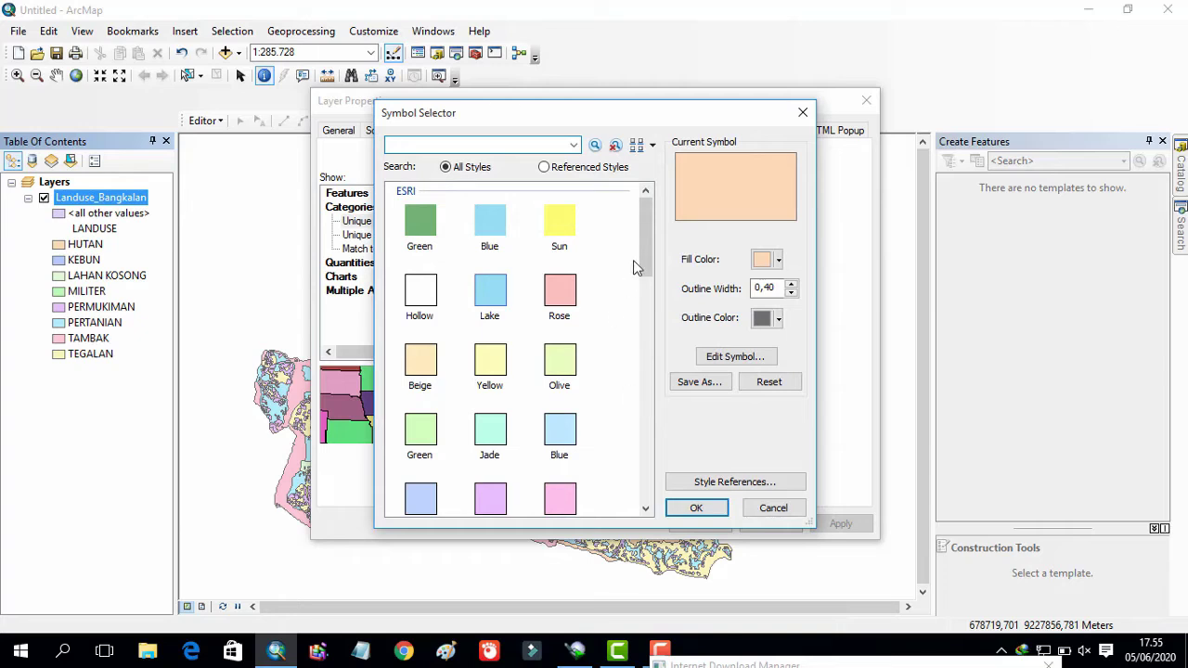
left_click_drag(647, 243, 649, 218)
left_click(561, 222)
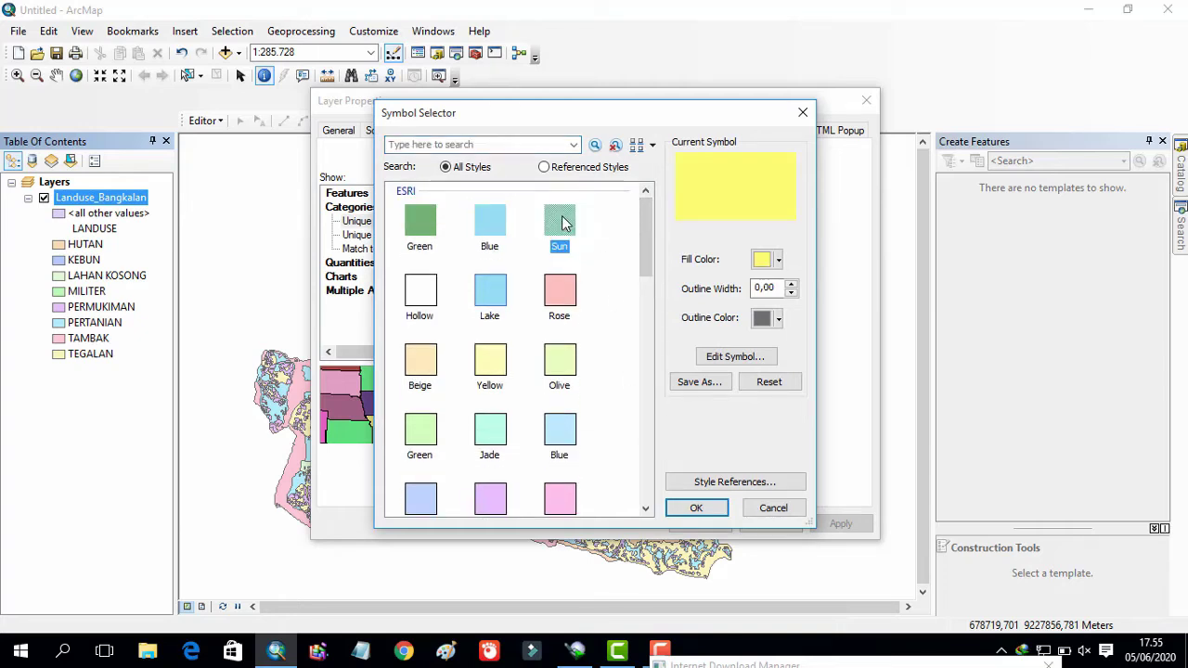
left_click(698, 513)
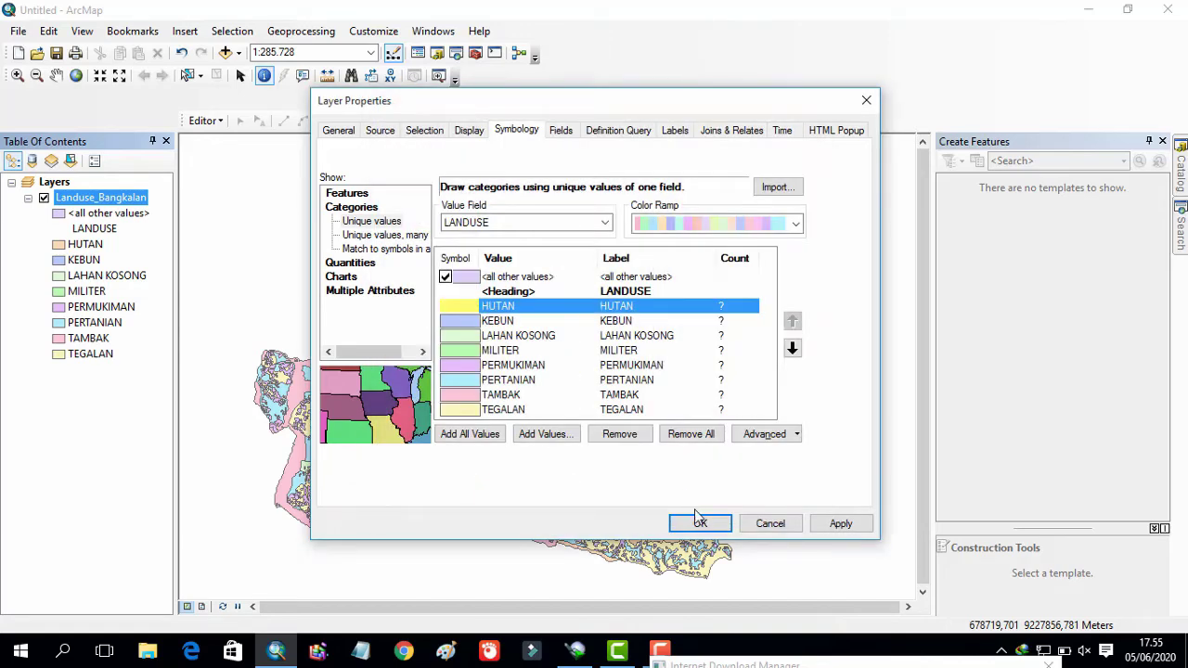
left_click(700, 524)
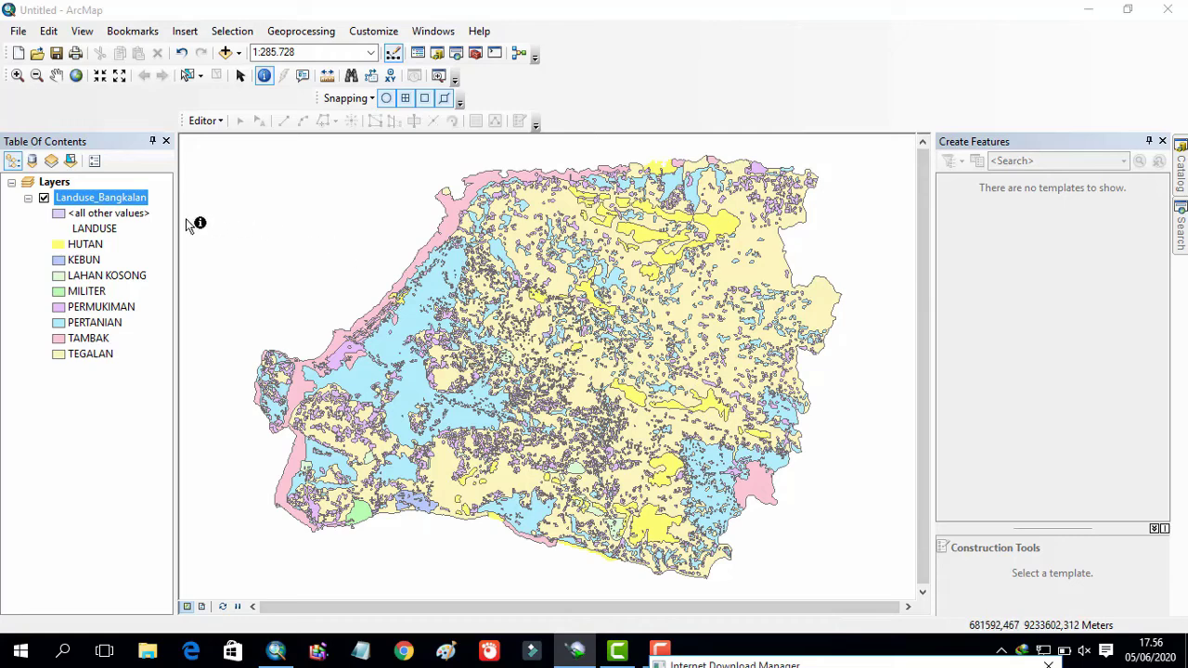
Step: Set the transparency of the Landuse_Bangkalan layer to 30%
right_click(134, 202)
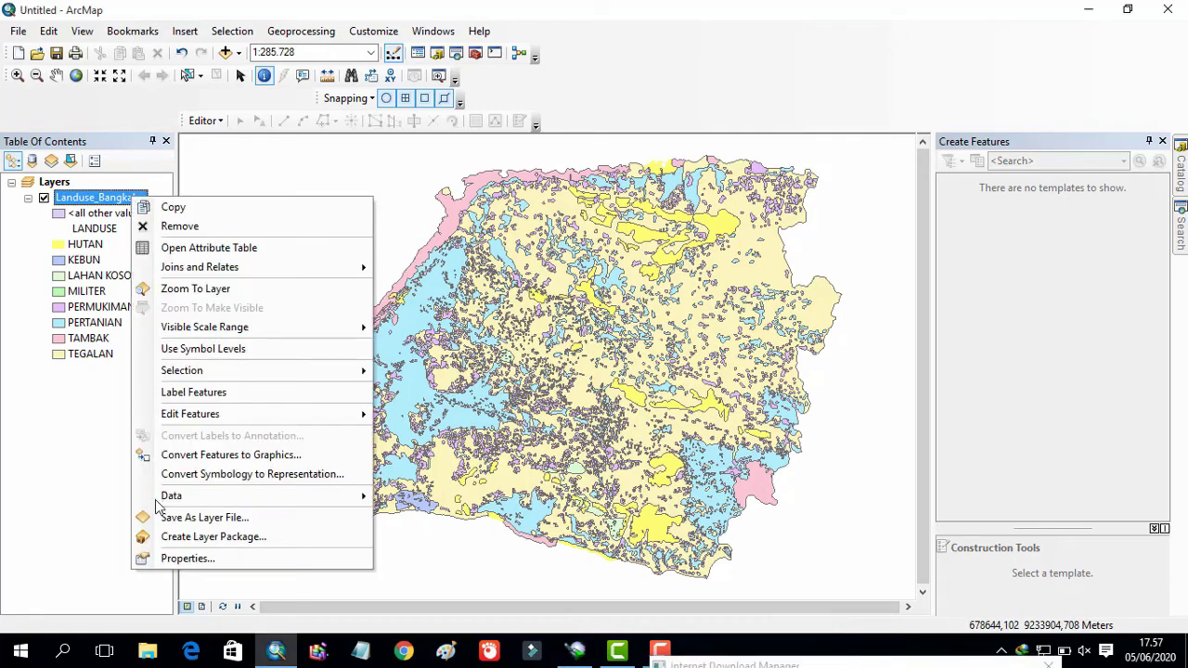
left_click(199, 559)
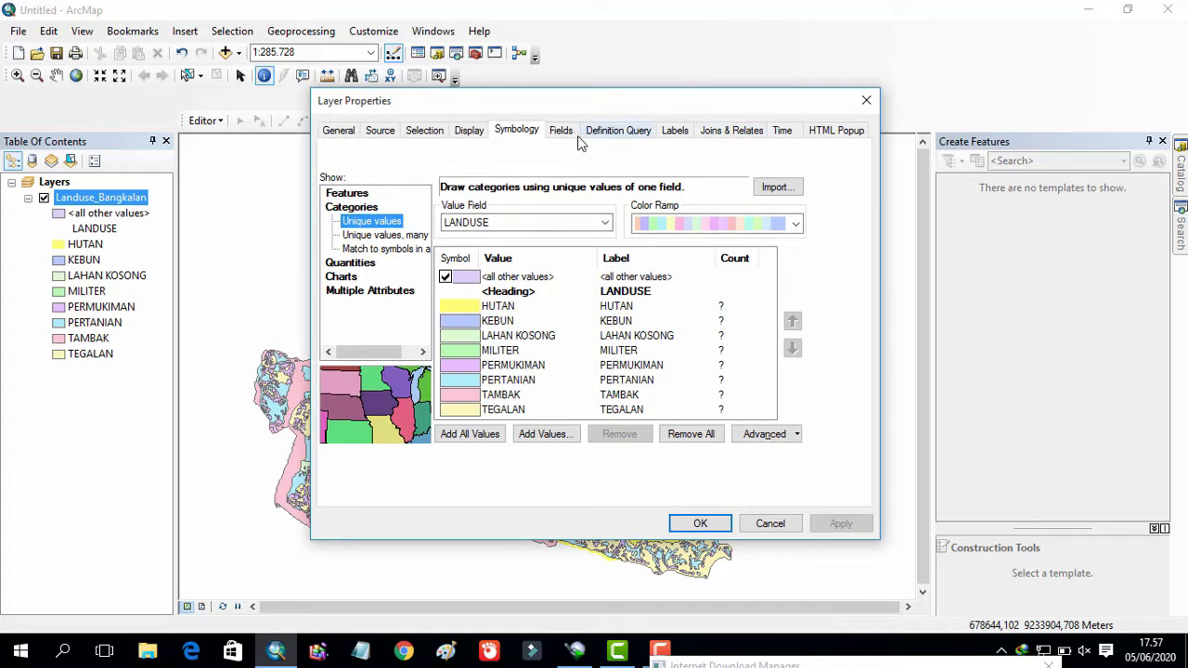
left_click(469, 130)
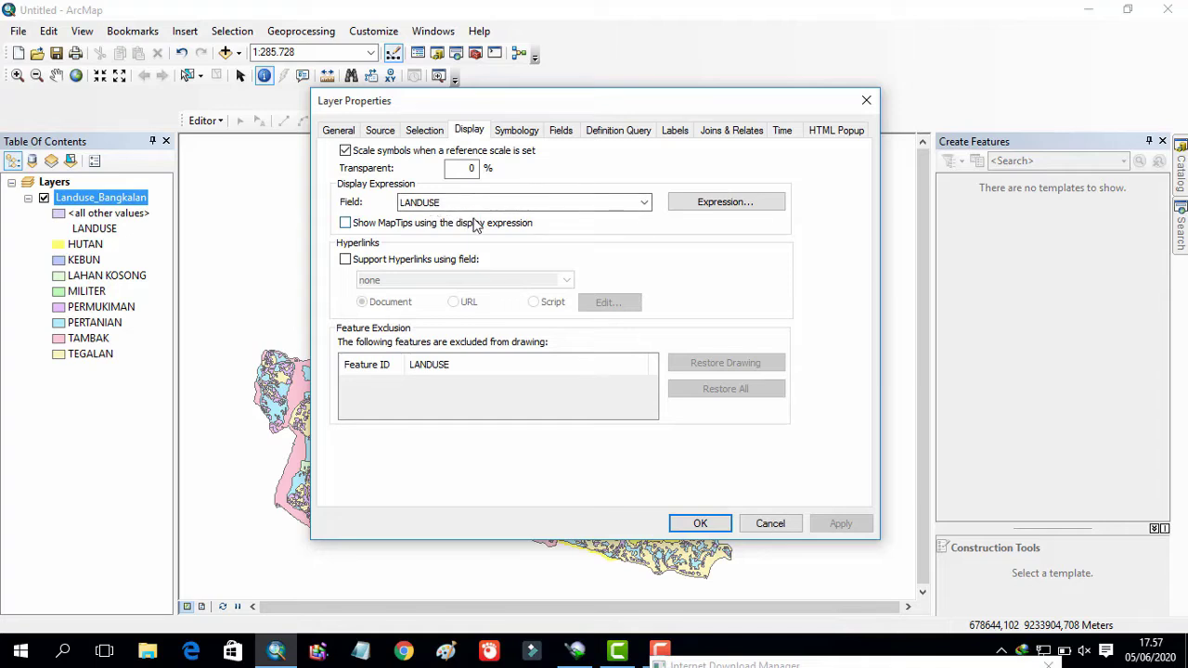
left_click(477, 168)
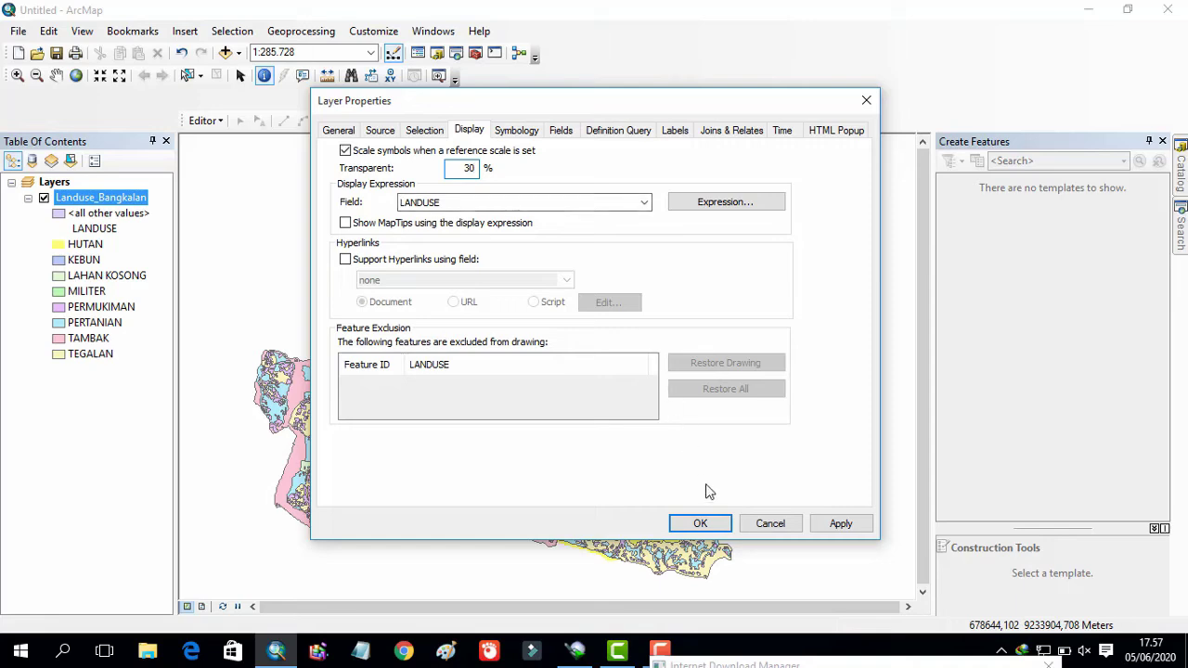
left_click(701, 524)
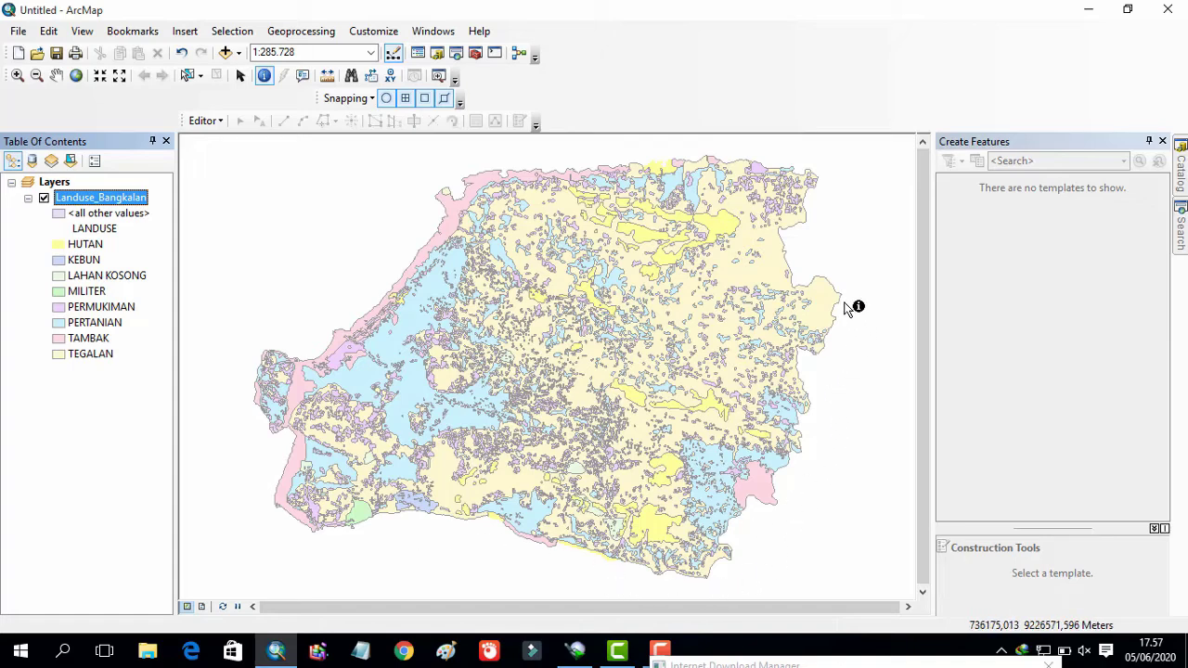
Step: Set the transparency of the Landuse_Bangkalan layer to 50%
right_click(138, 202)
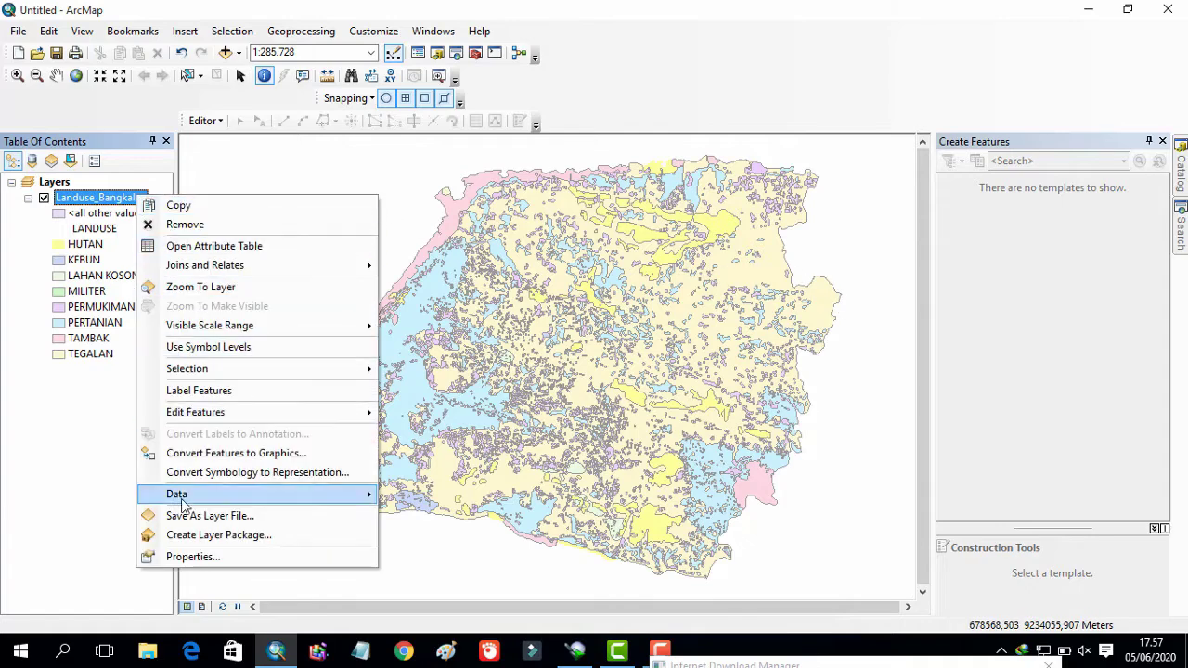
left_click(194, 557)
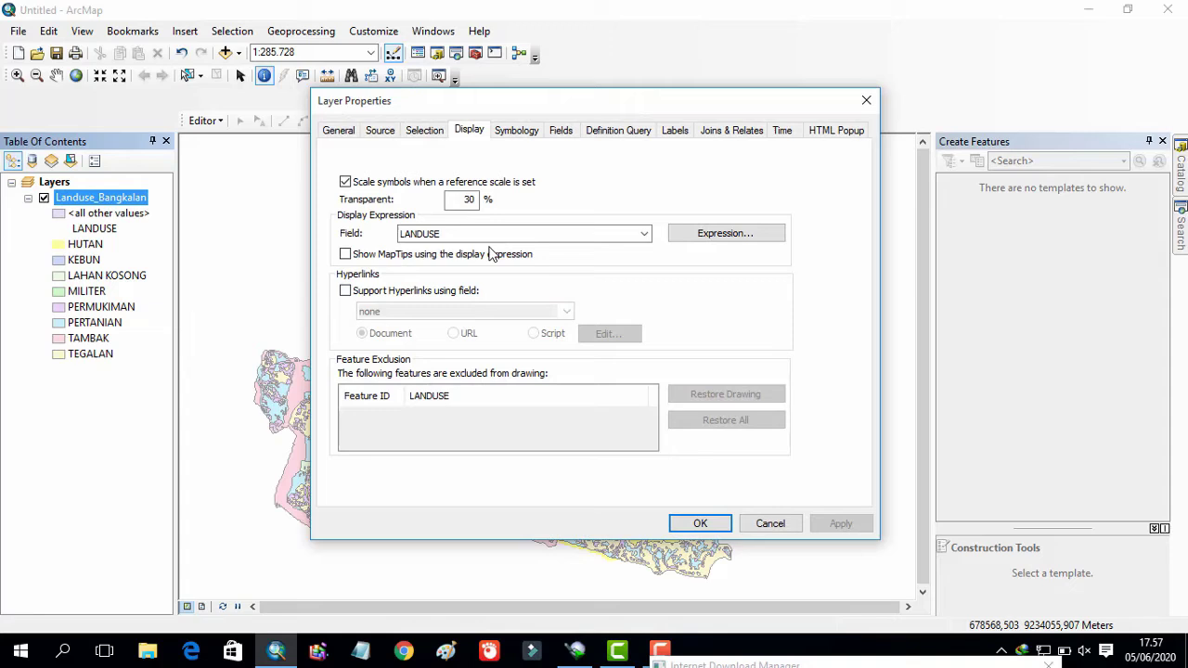
double_click(469, 198)
key("BackSpace")
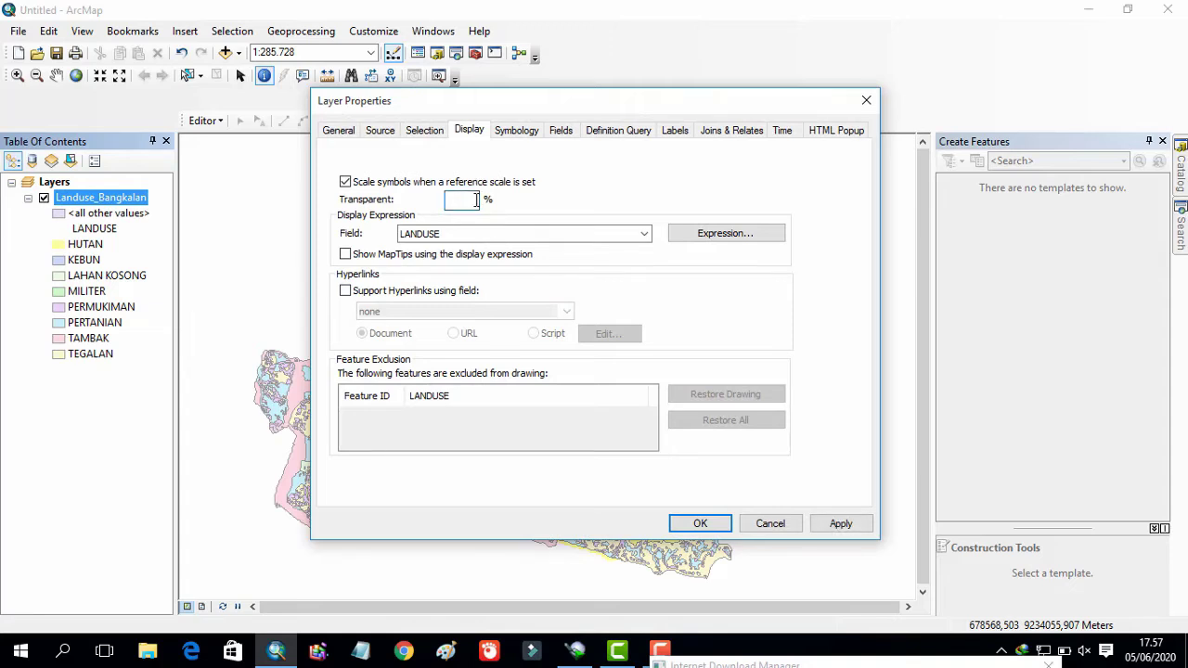
type("50")
left_click(709, 524)
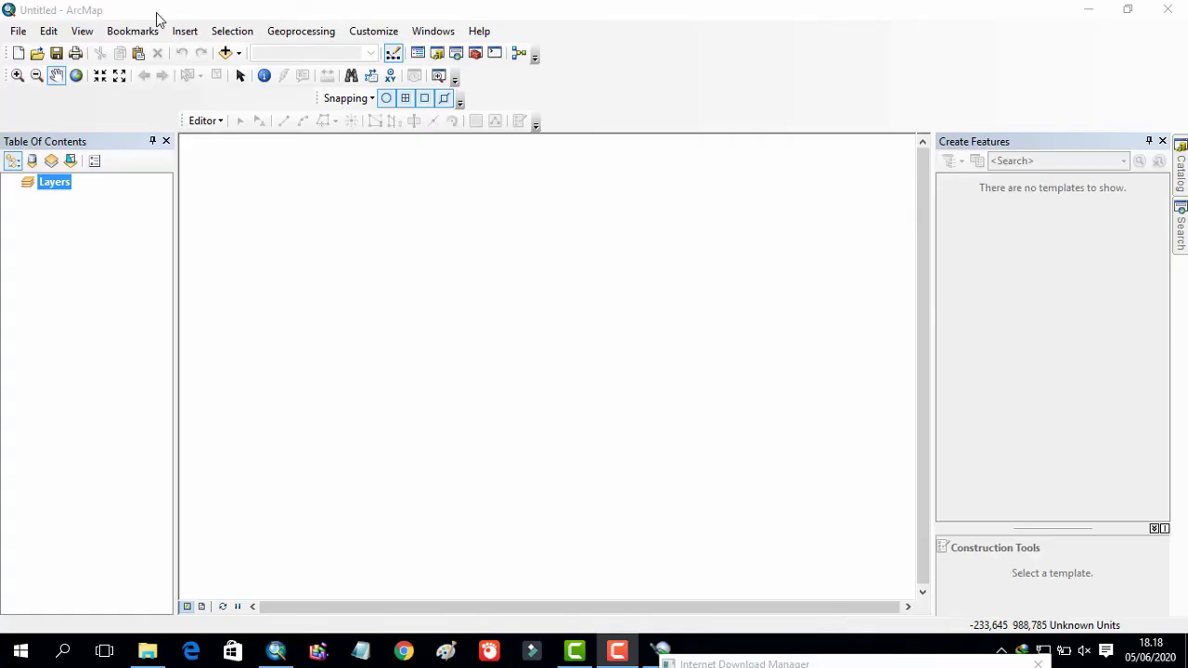
Step: Add the Sekolah_Sidoarjo.shp shapefile to the empty map
left_click(224, 54)
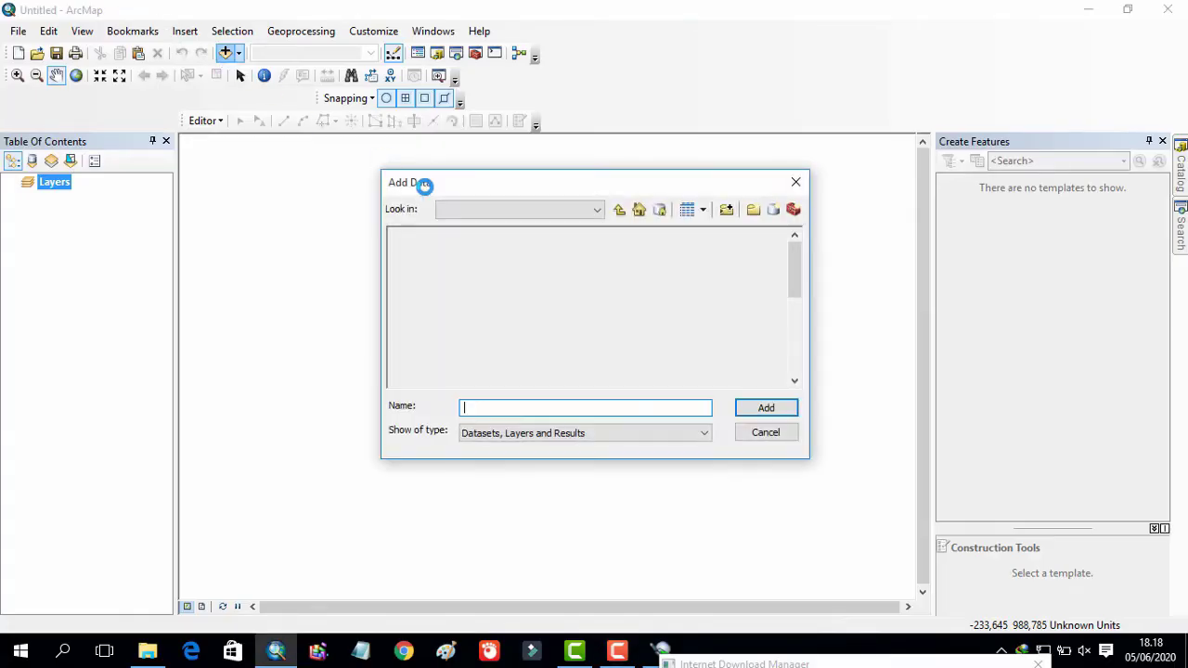
left_click(662, 286)
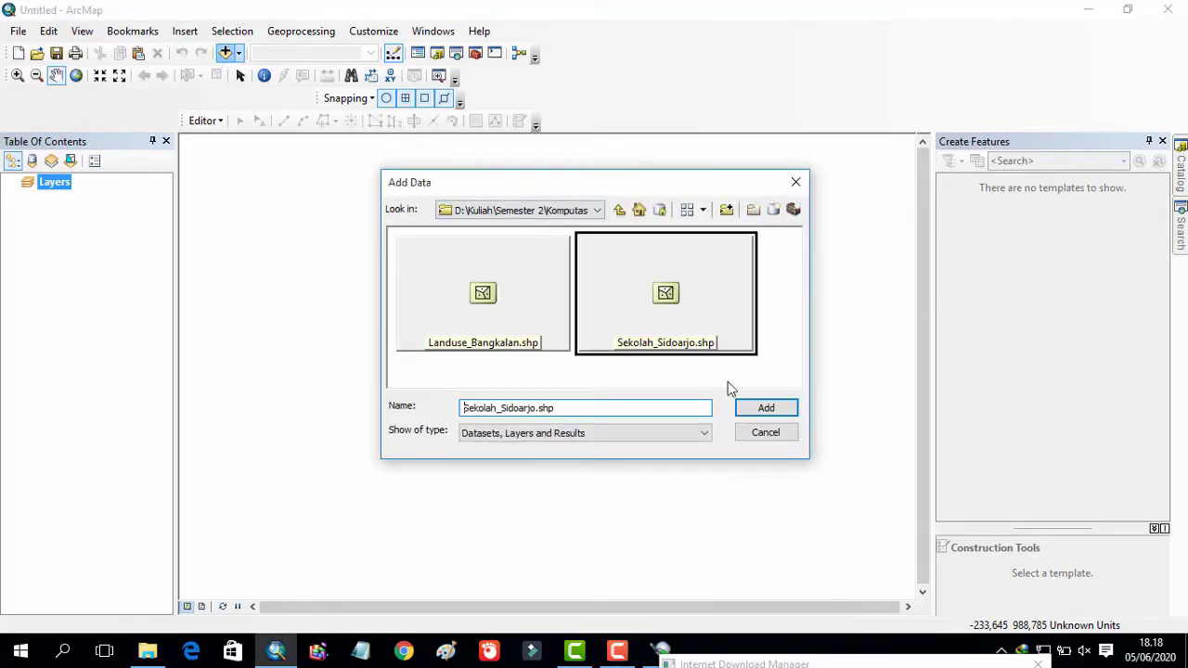
left_click(767, 409)
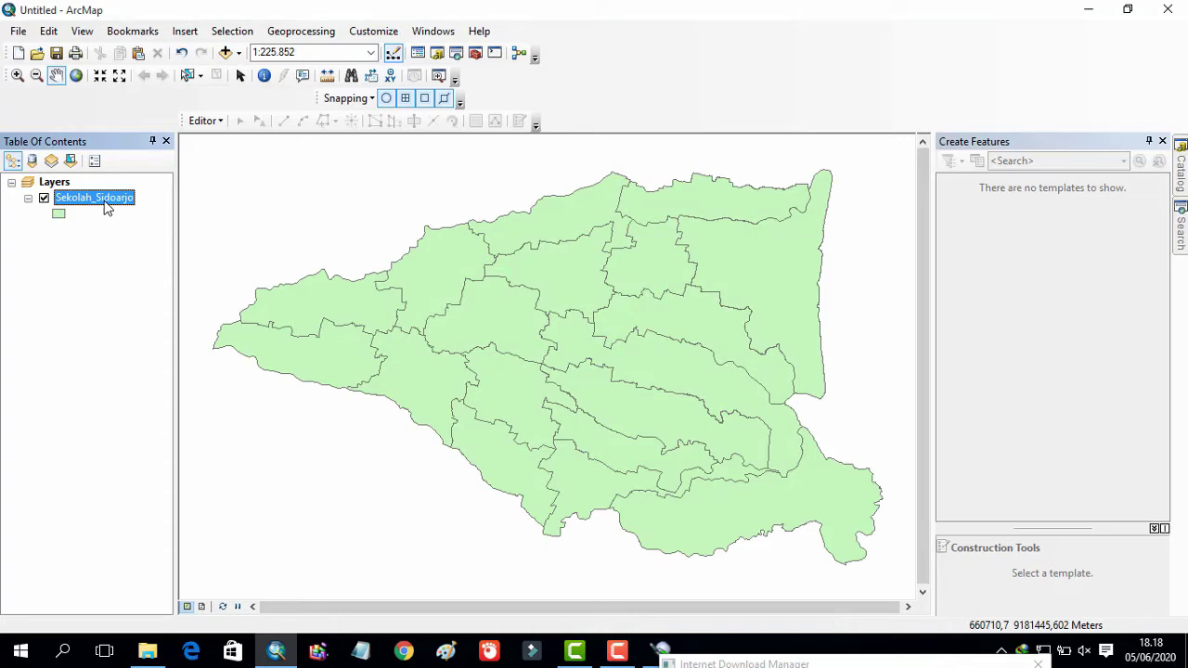
Step: Examine the school-count fields in the attribute table of the Sekolah_Sidoarjo layer, then close the table
right_click(106, 206)
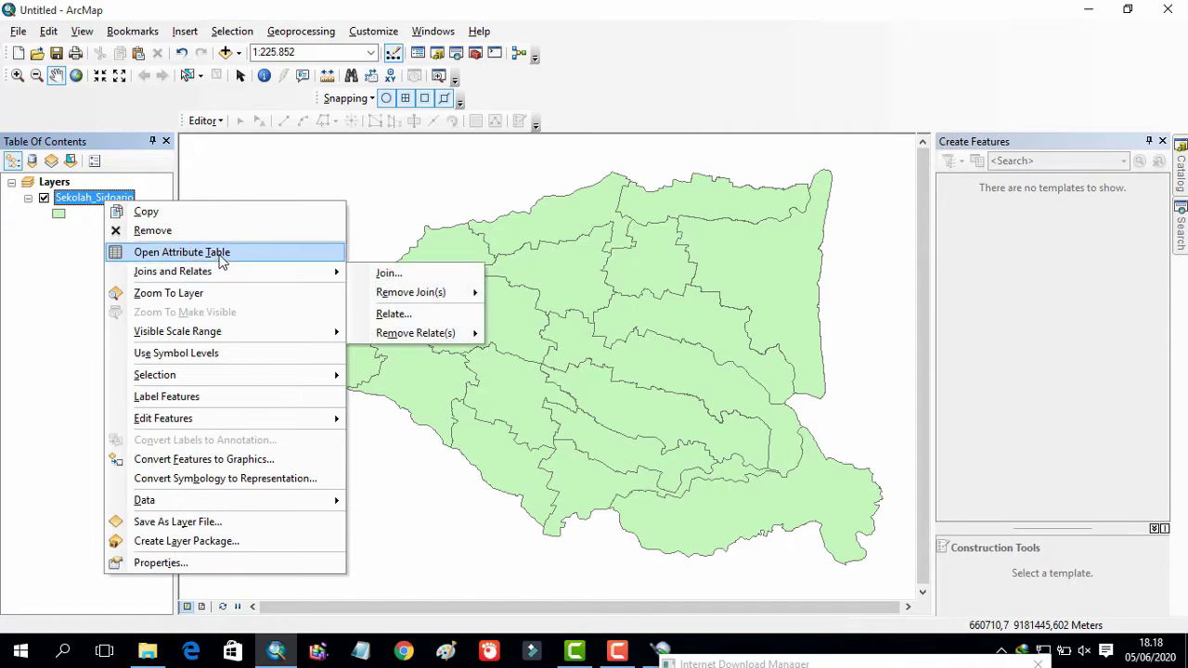
left_click(207, 252)
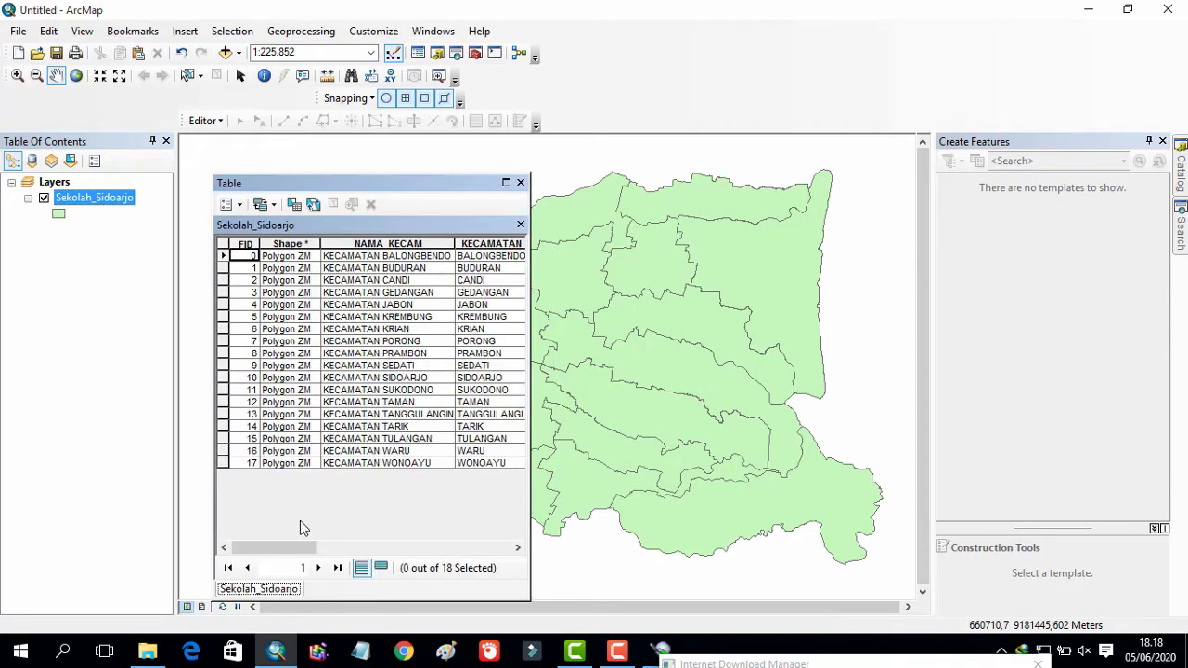
left_click_drag(302, 552, 516, 549)
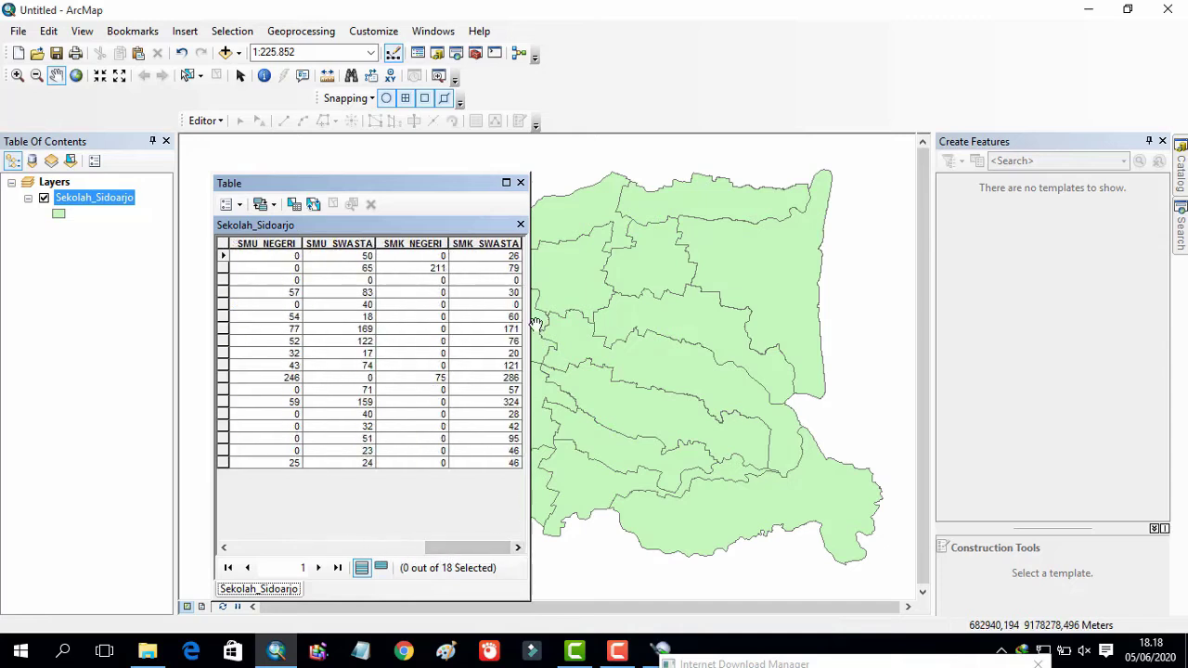
left_click(520, 183)
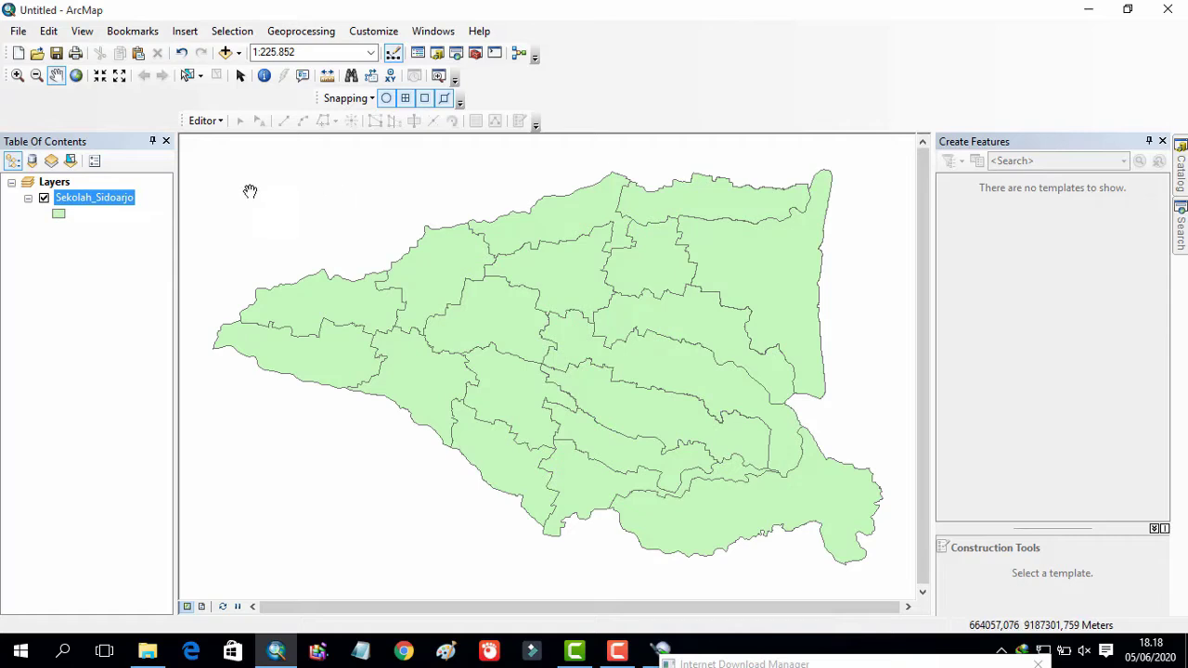
Step: Symbolize the Sekolah_Sidoarjo layer with graduated colors based on the SD_NEGERI field, using 6 classes
right_click(107, 199)
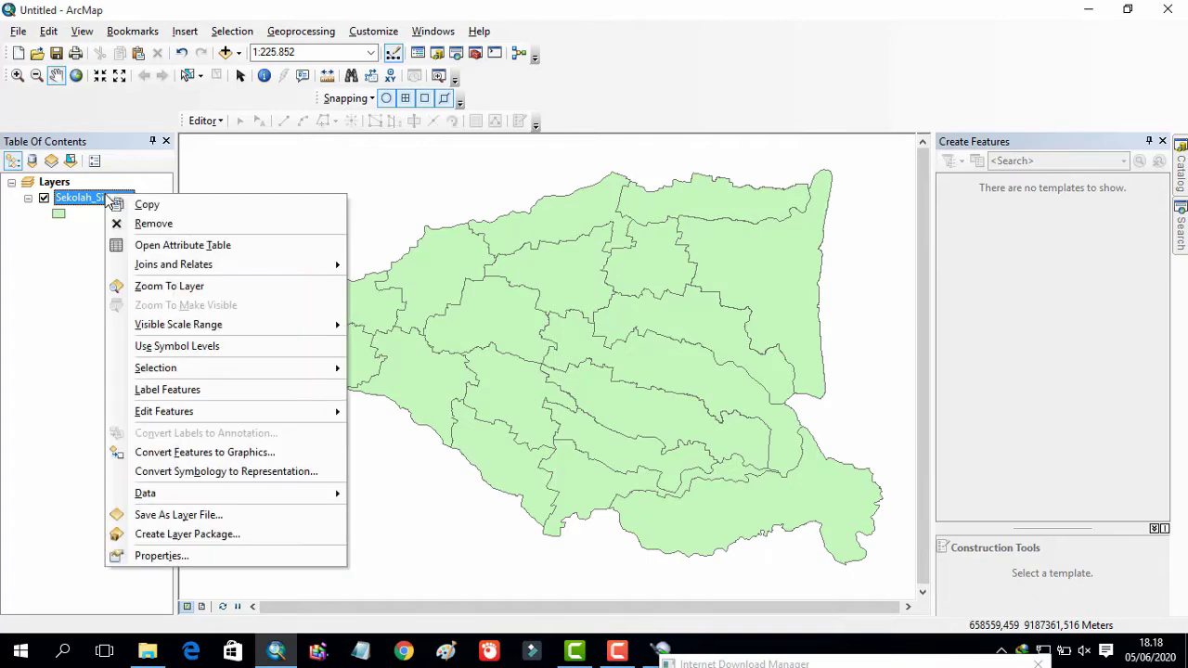
left_click(159, 558)
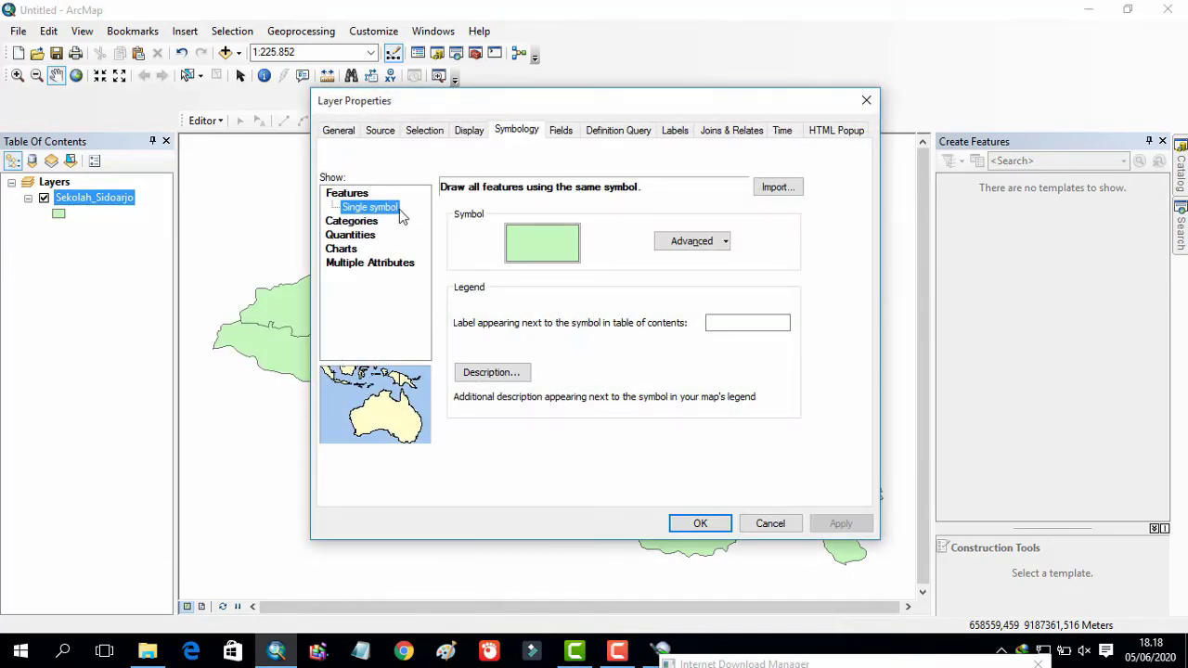
left_click(351, 235)
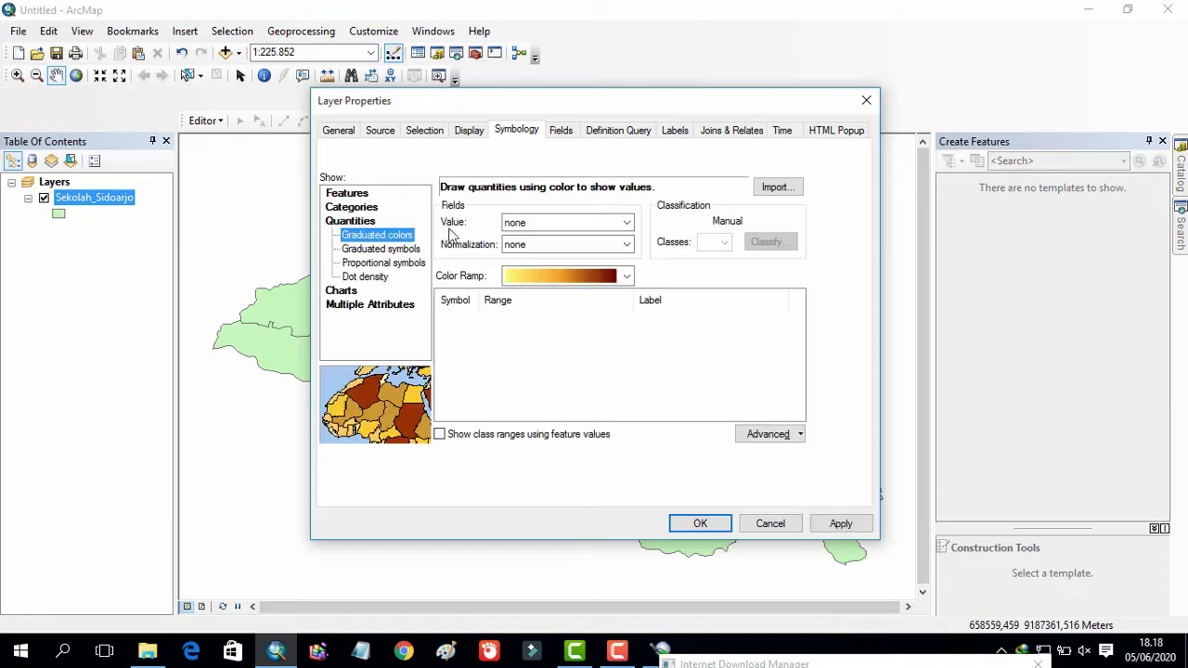
left_click(534, 224)
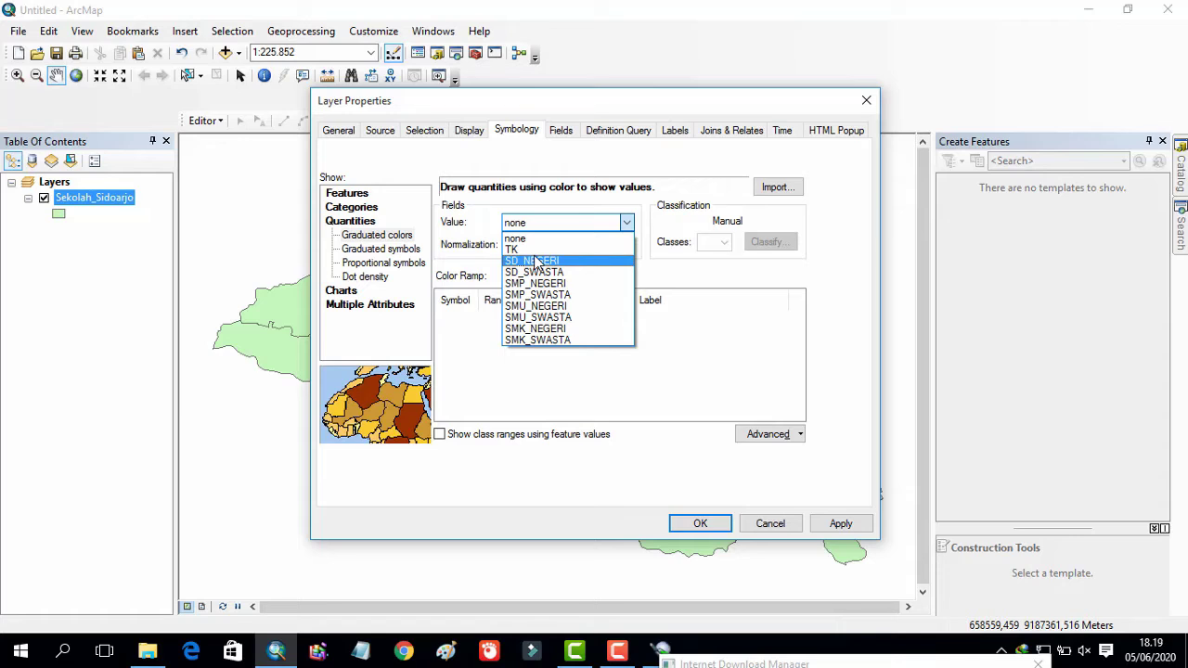
left_click(397, 240)
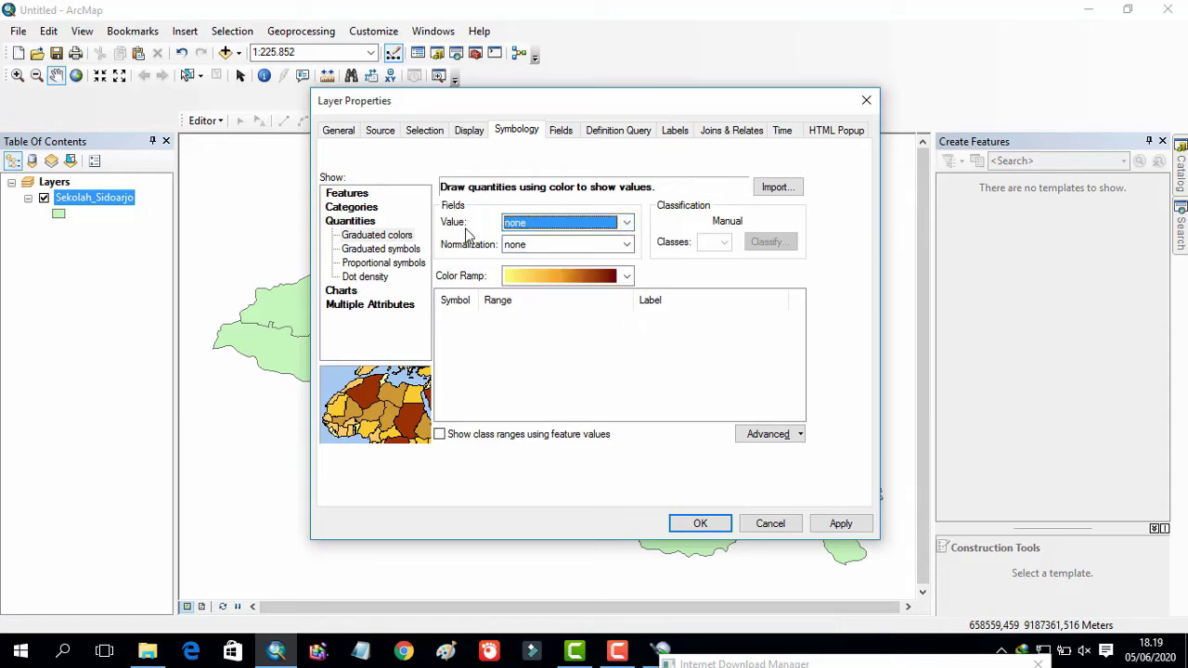
left_click(533, 228)
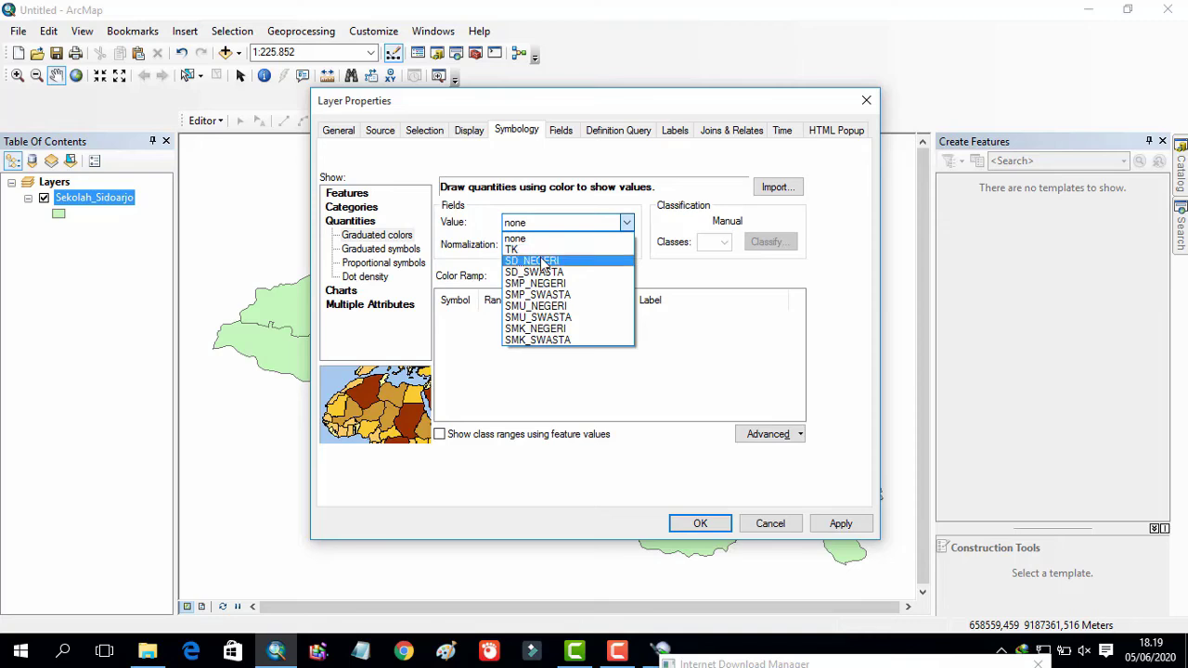
left_click(543, 257)
left_click(725, 242)
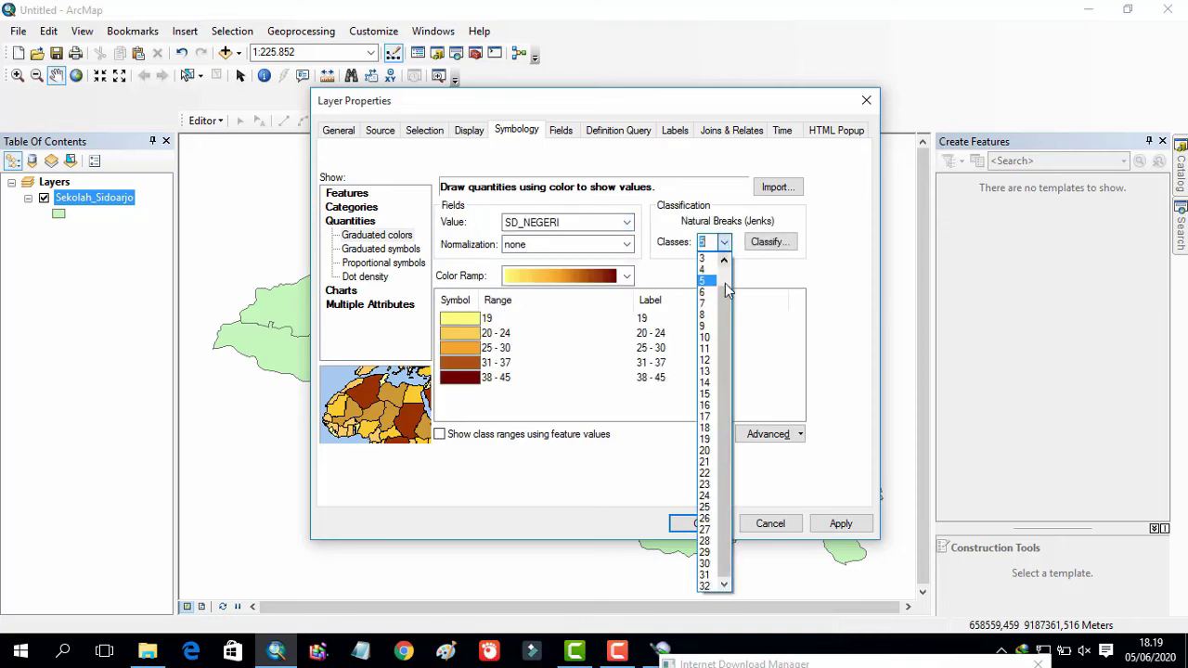
left_click(706, 293)
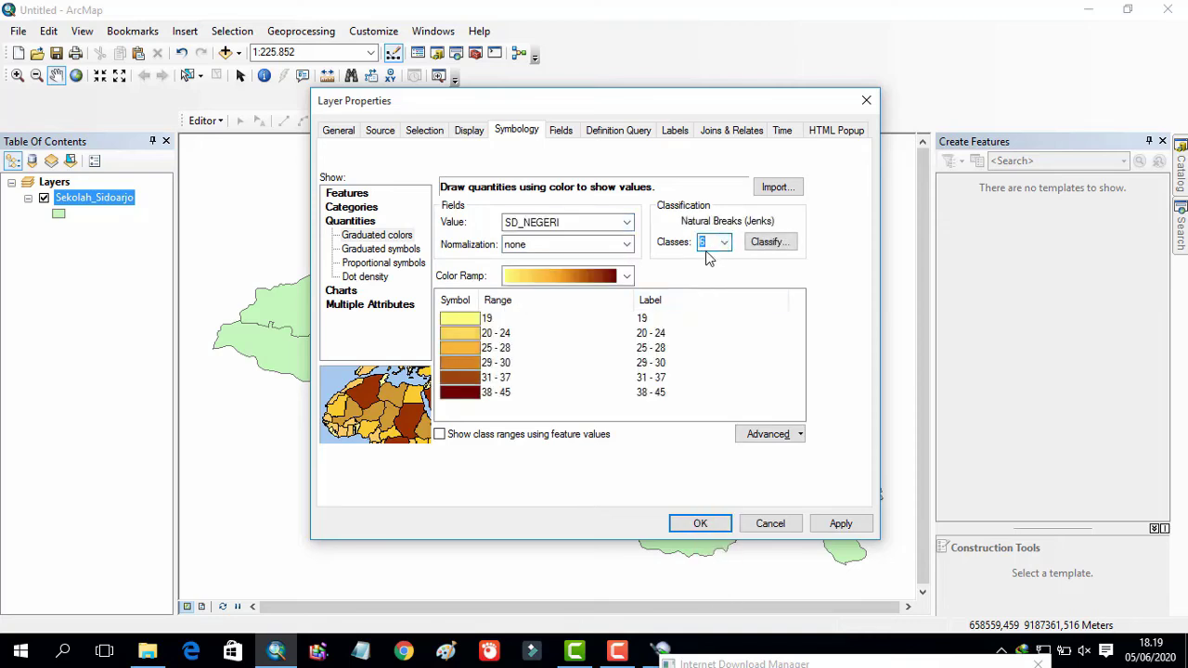
Step: Change the color ramp of the SD_NEGERI classes to red-yellow-green and apply the symbology to the layer
left_click(627, 275)
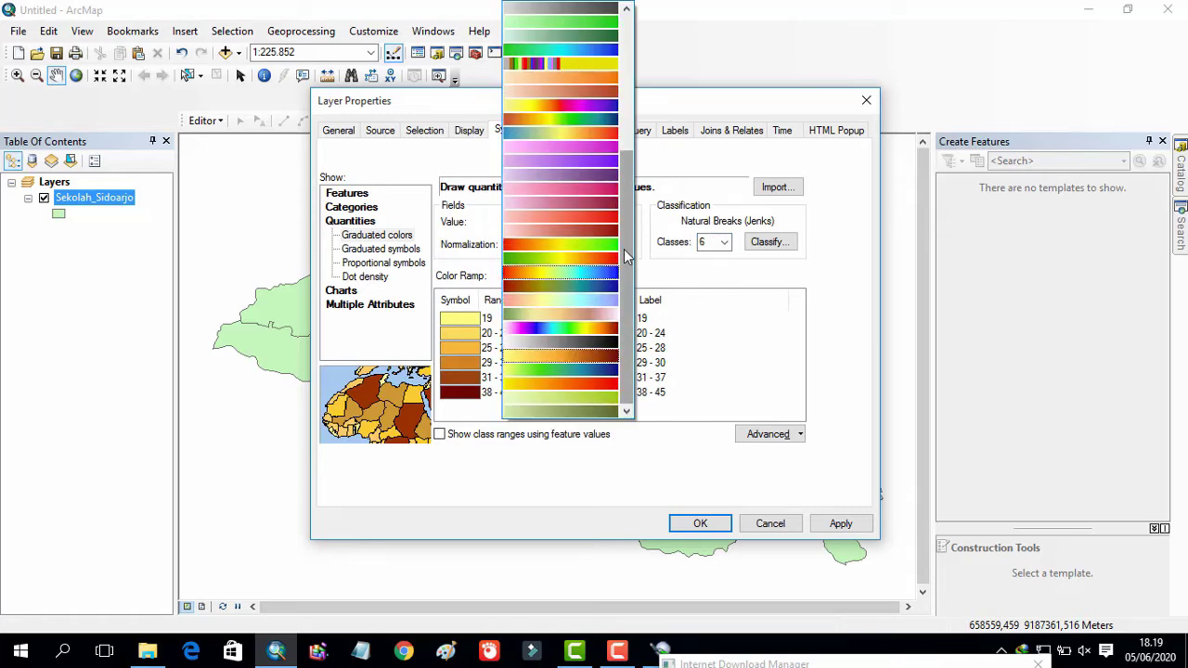
left_click_drag(627, 265, 601, 92)
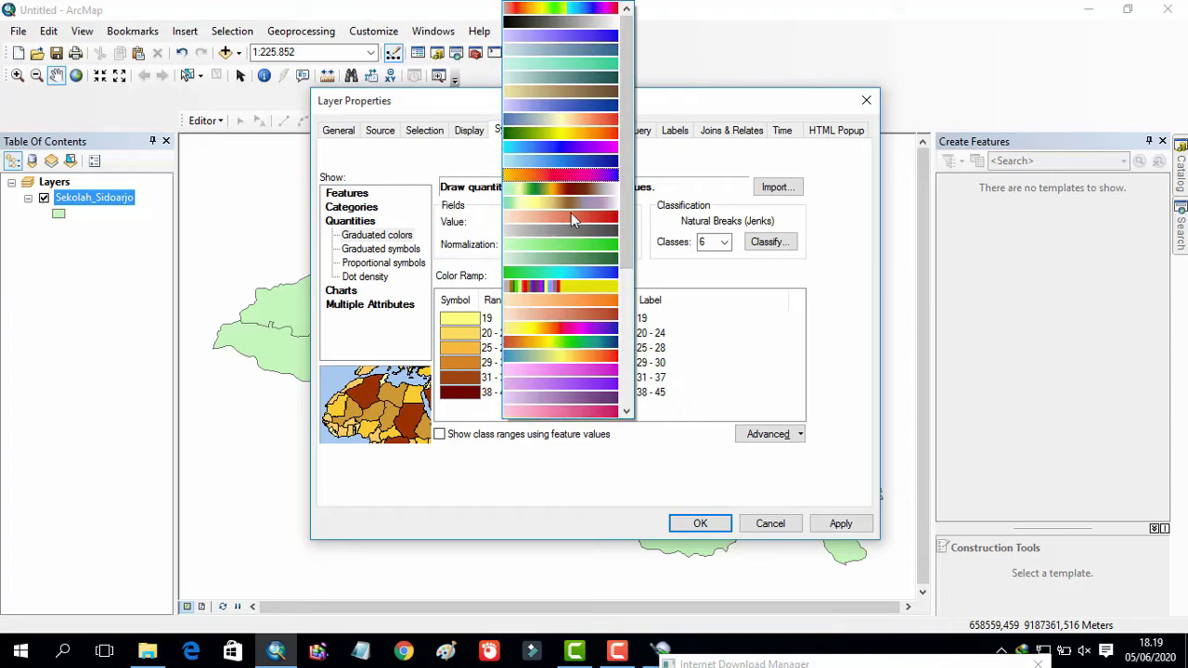
left_click(580, 296)
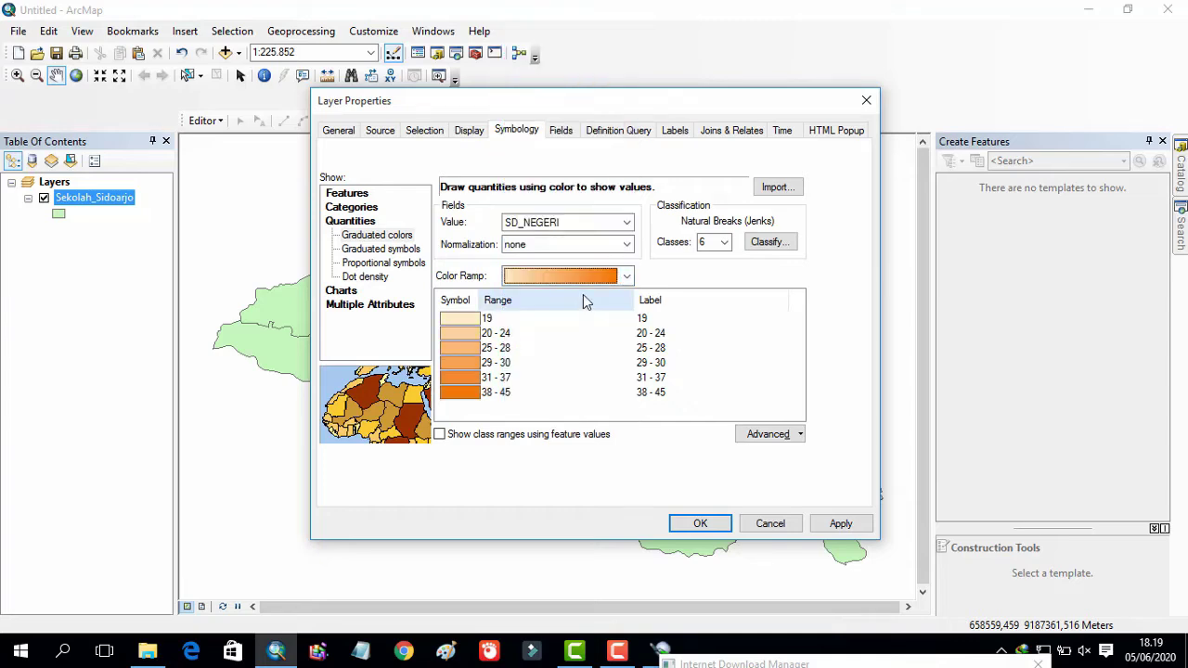
left_click(700, 525)
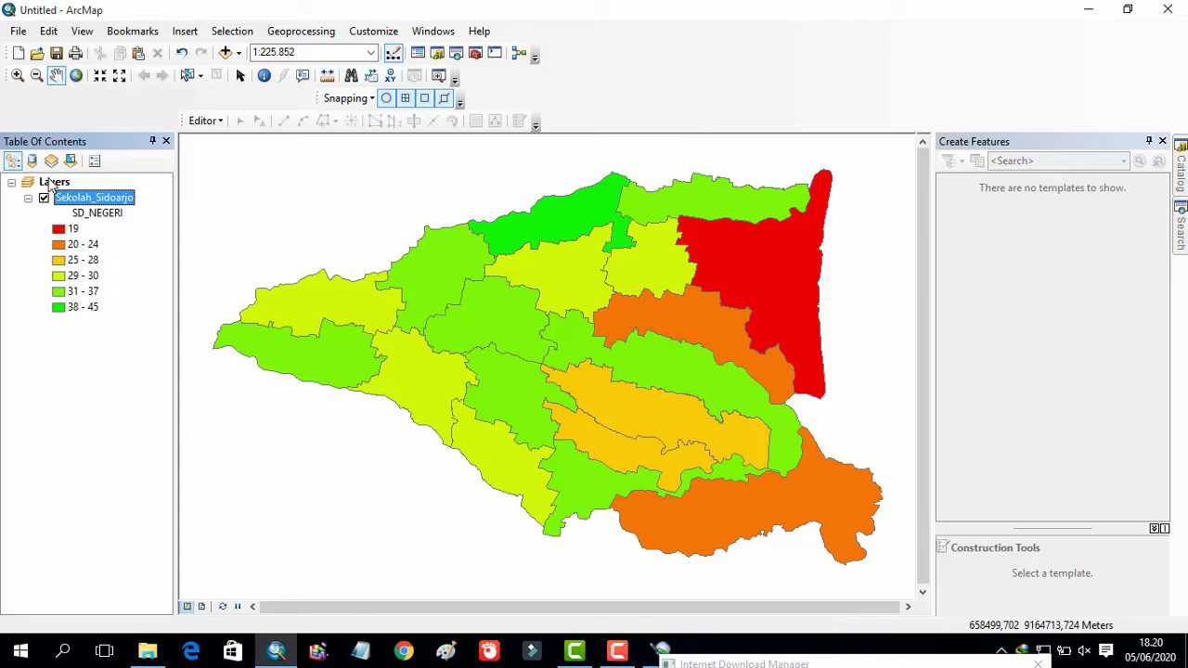
Step: Duplicate the Sekolah_Sidoarjo layer by copying it and pasting it into the Layers data frame
right_click(106, 206)
left_click(167, 213)
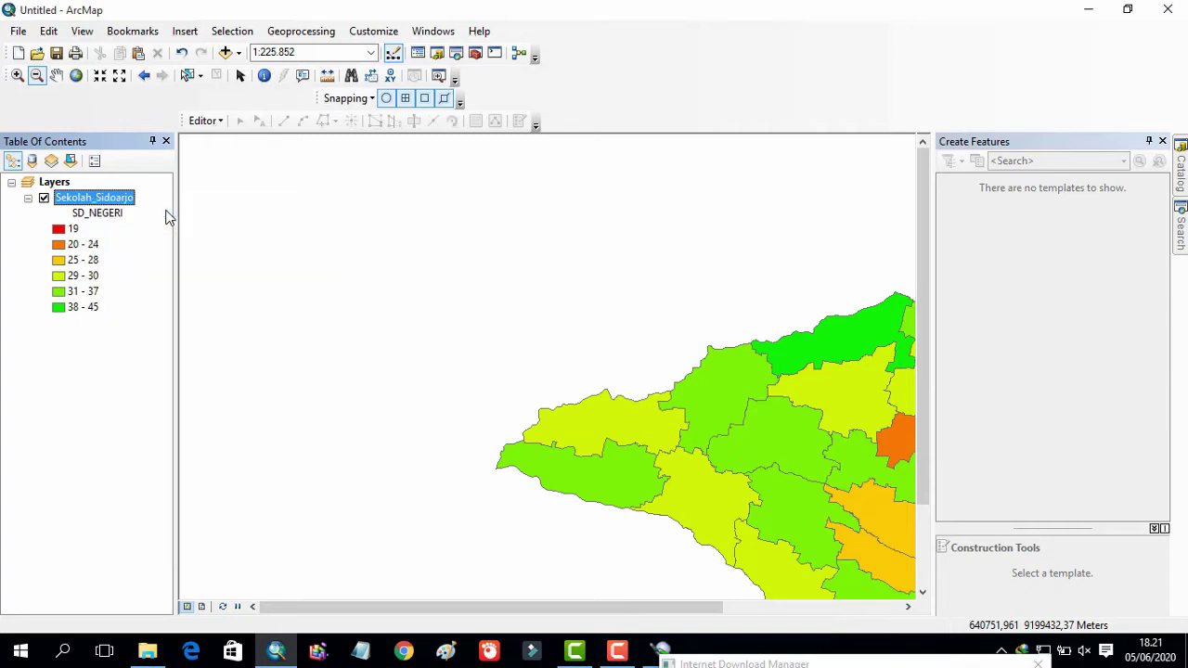
left_click(56, 185)
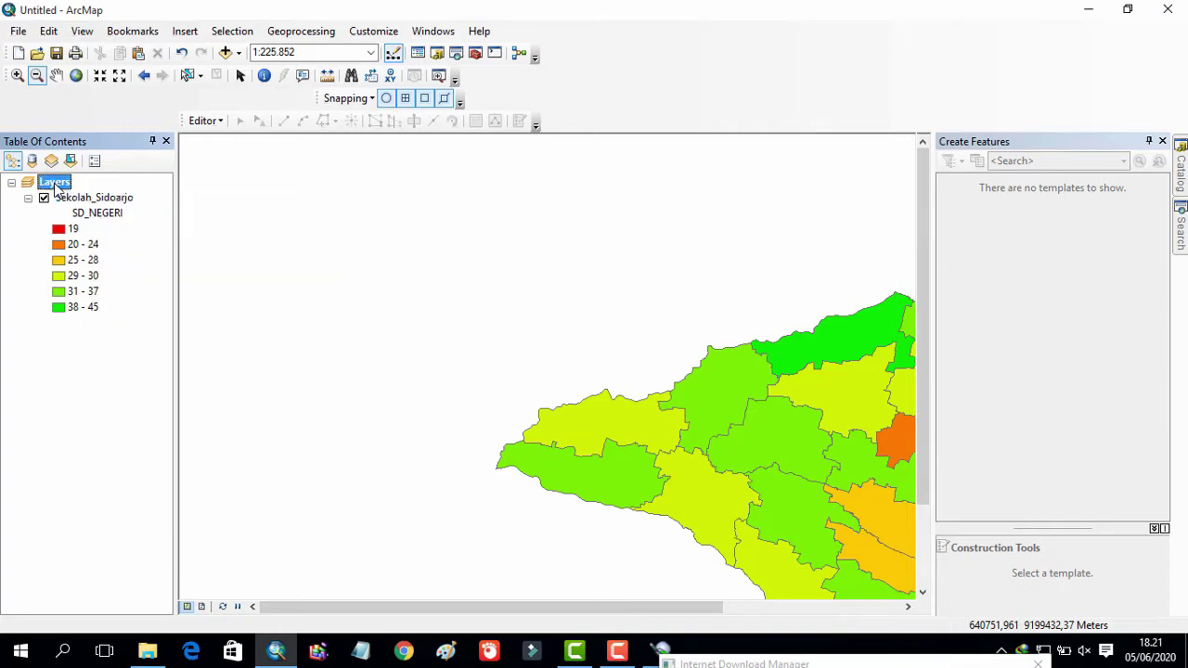
right_click(57, 189)
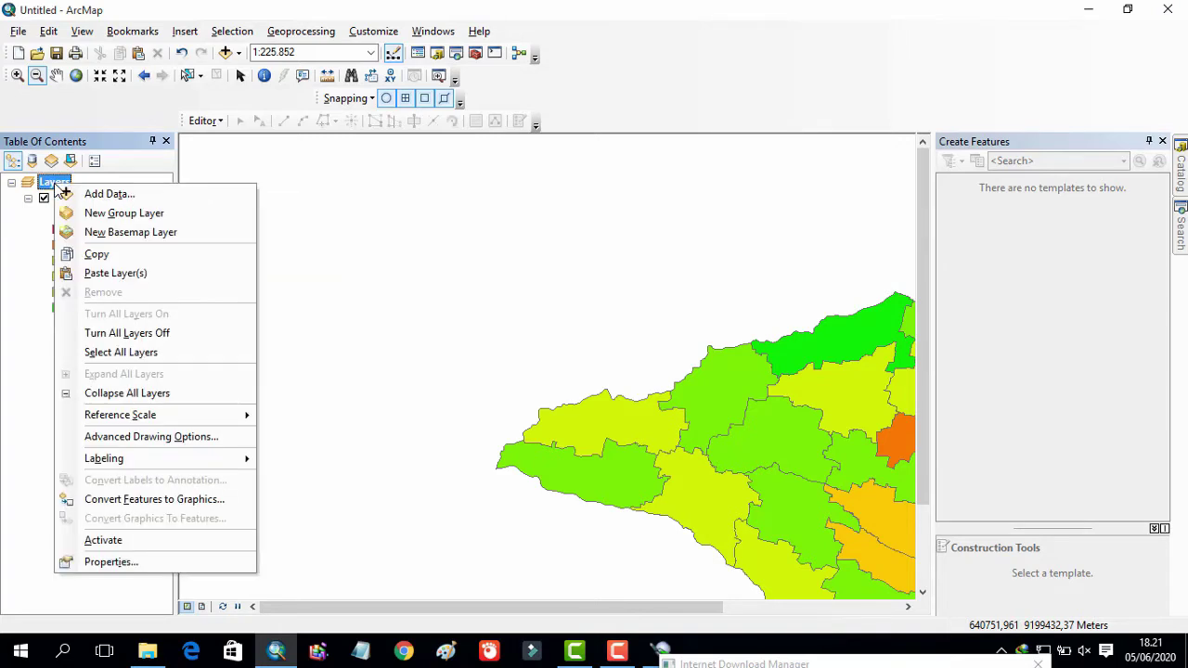
left_click(102, 274)
Step: Rename the upper Sekolah_Sidoarjo layer as SMP Sidoarjo
right_click(105, 199)
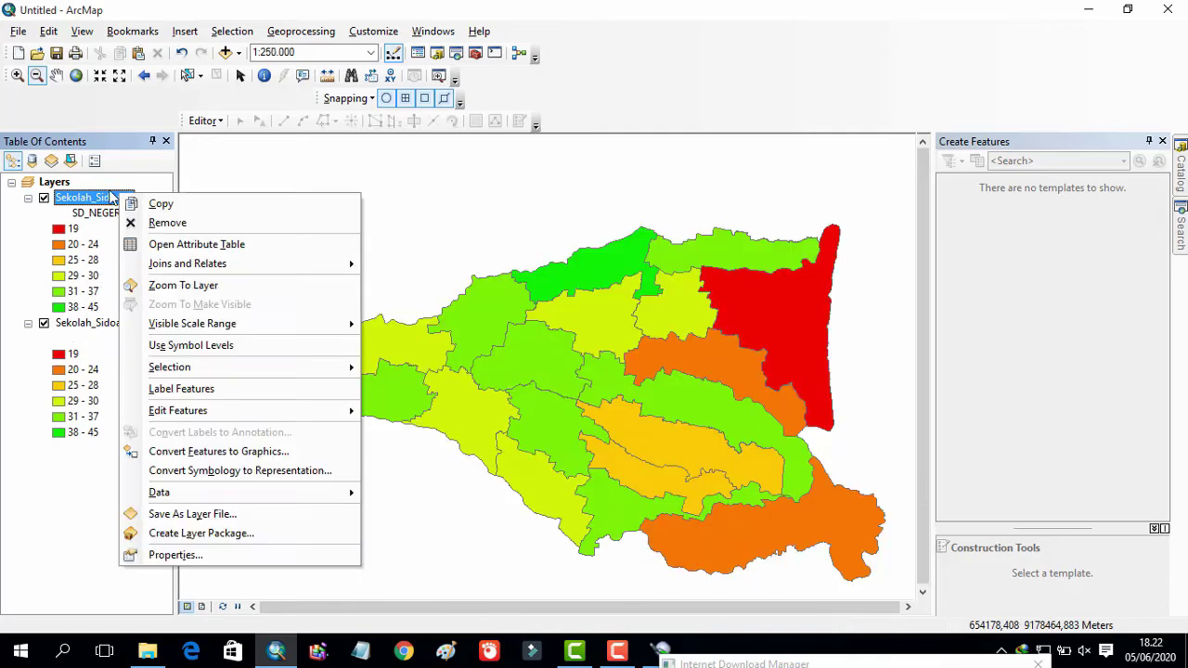
left_click(116, 202)
left_click(116, 201)
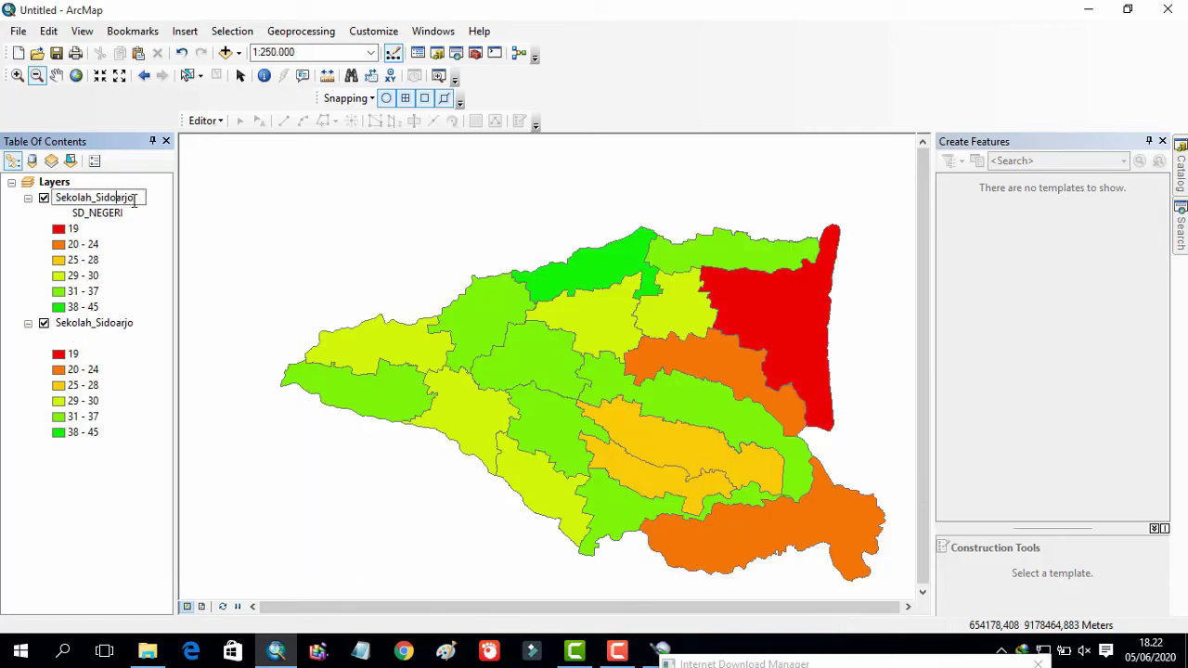
left_click_drag(139, 197, 53, 188)
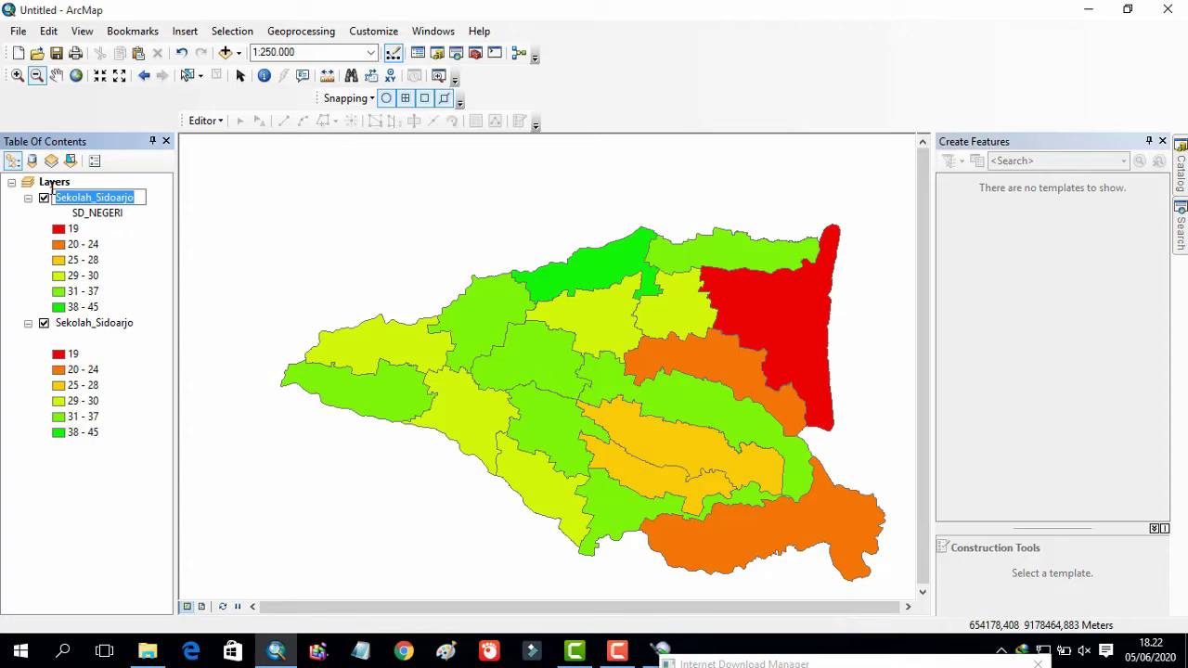
type("SMP")
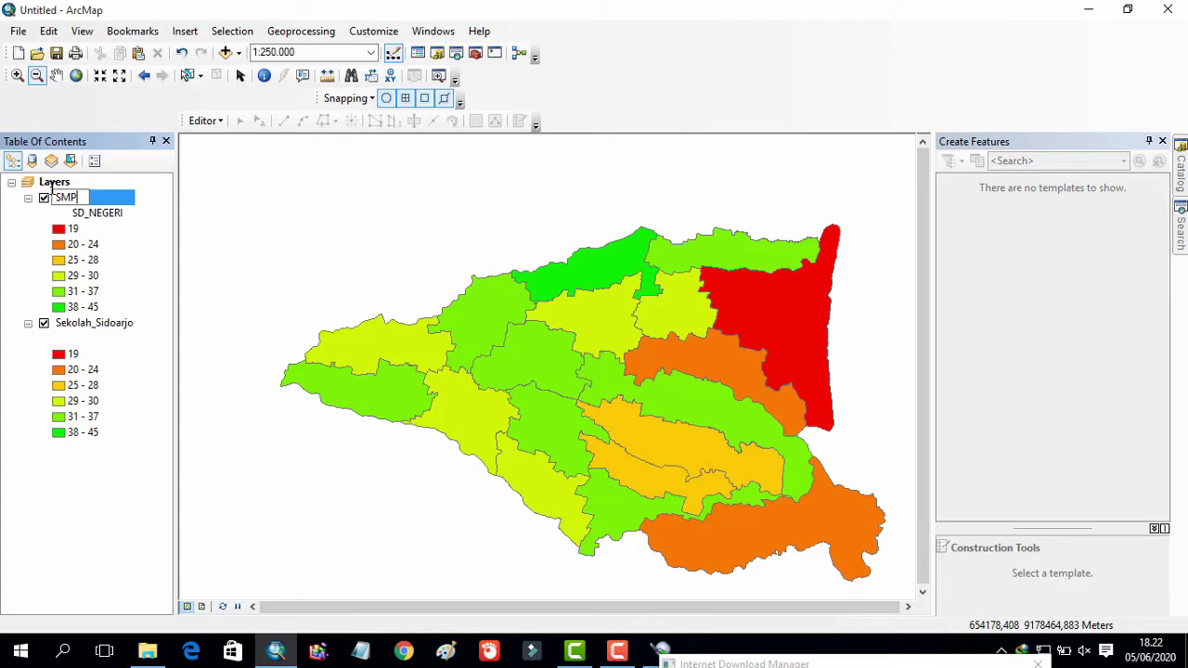
type(" Sidoarjo")
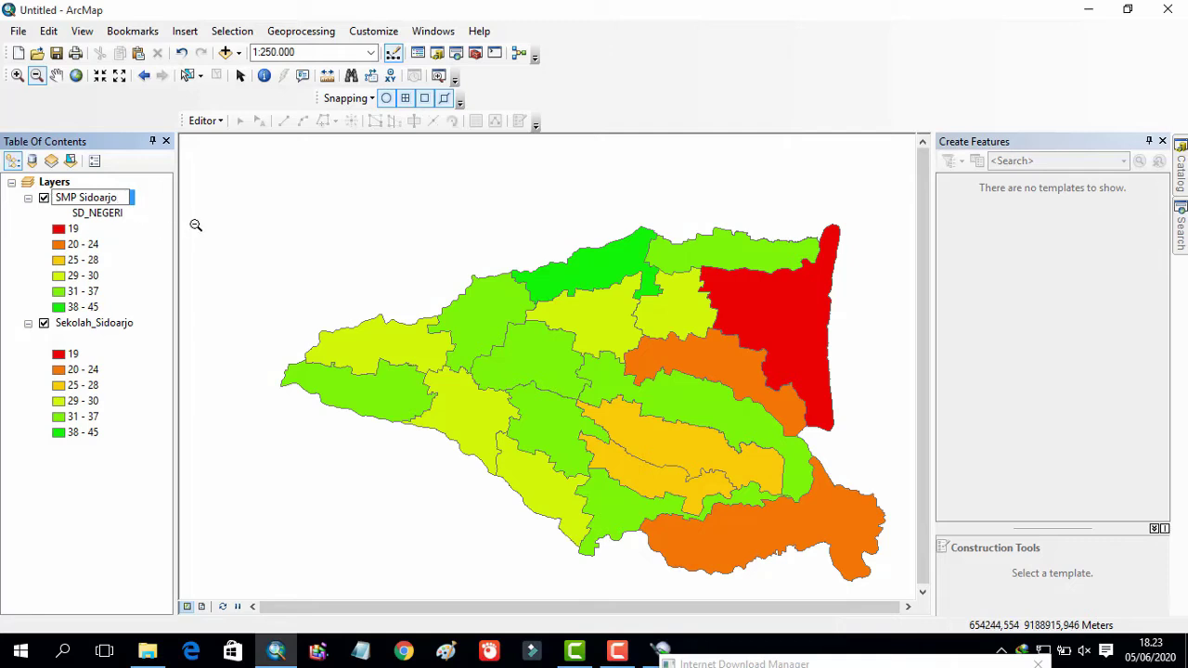
key("Return")
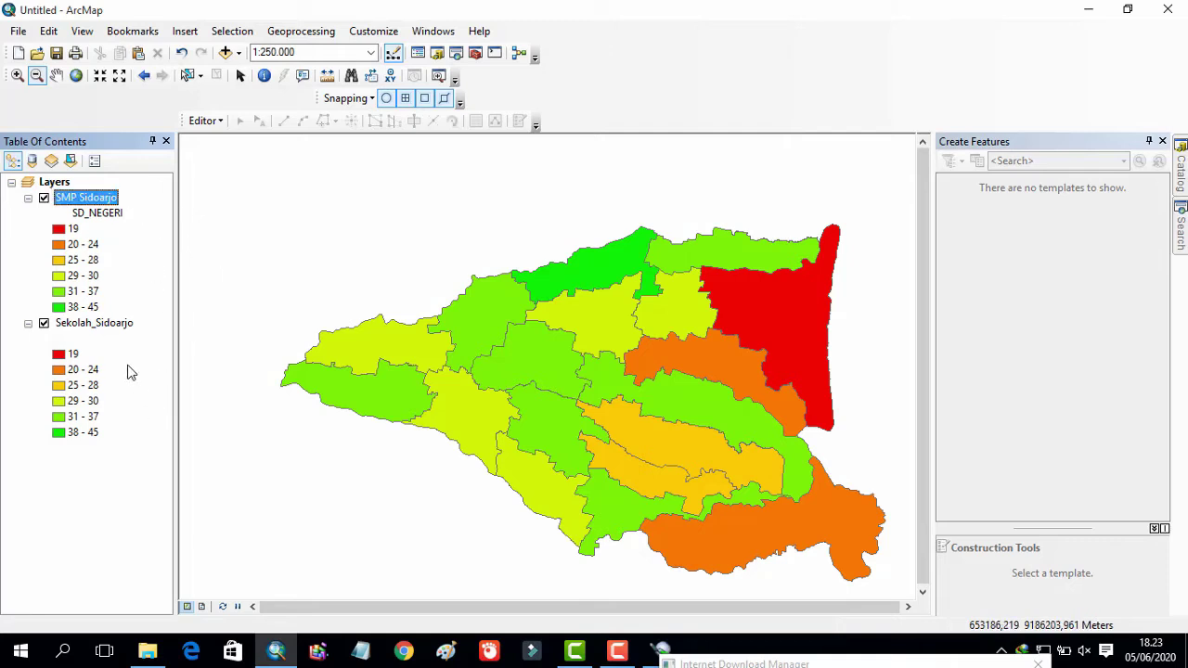
Step: Rename the lower Sekolah_Sidoarjo layer as SD Sidoarjo
left_click(101, 325)
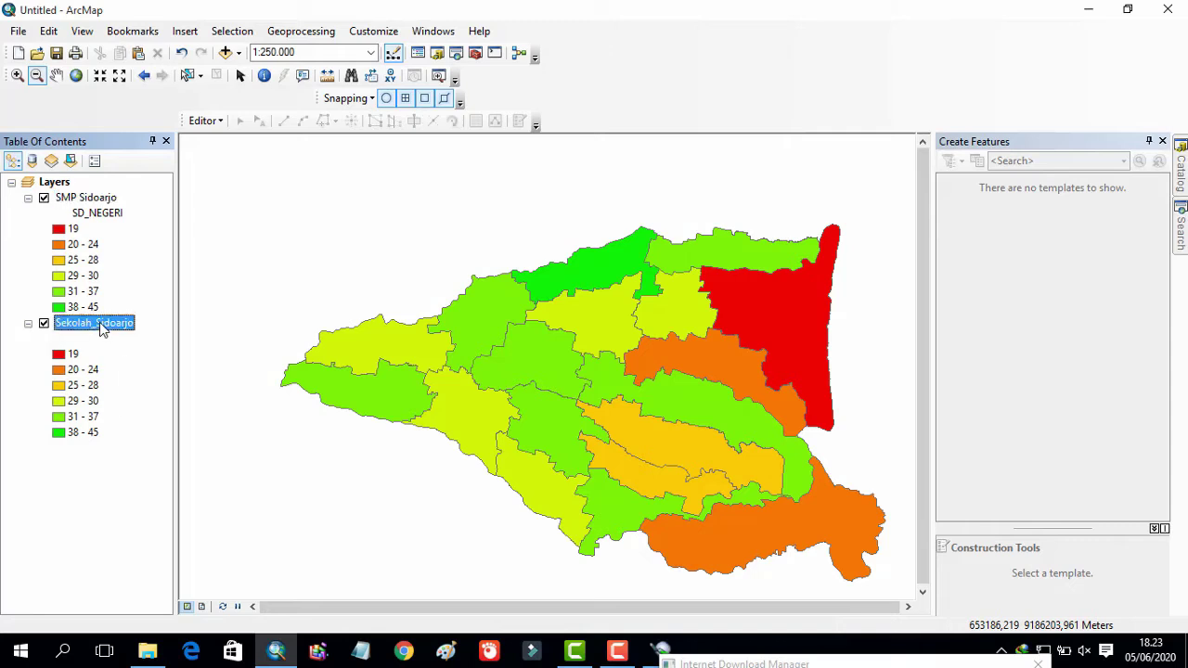
left_click(113, 323)
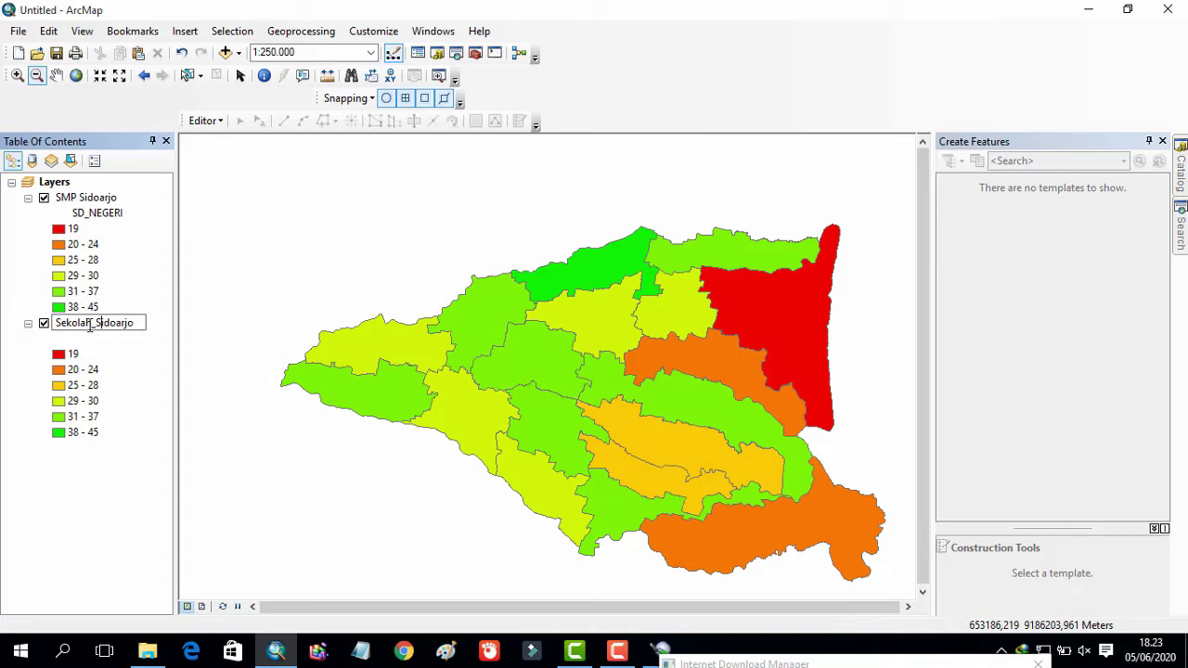
key("Delete")
key("Delete")
key("Delete")
key("Delete")
key("Delete")
key("Delete")
key("Delete")
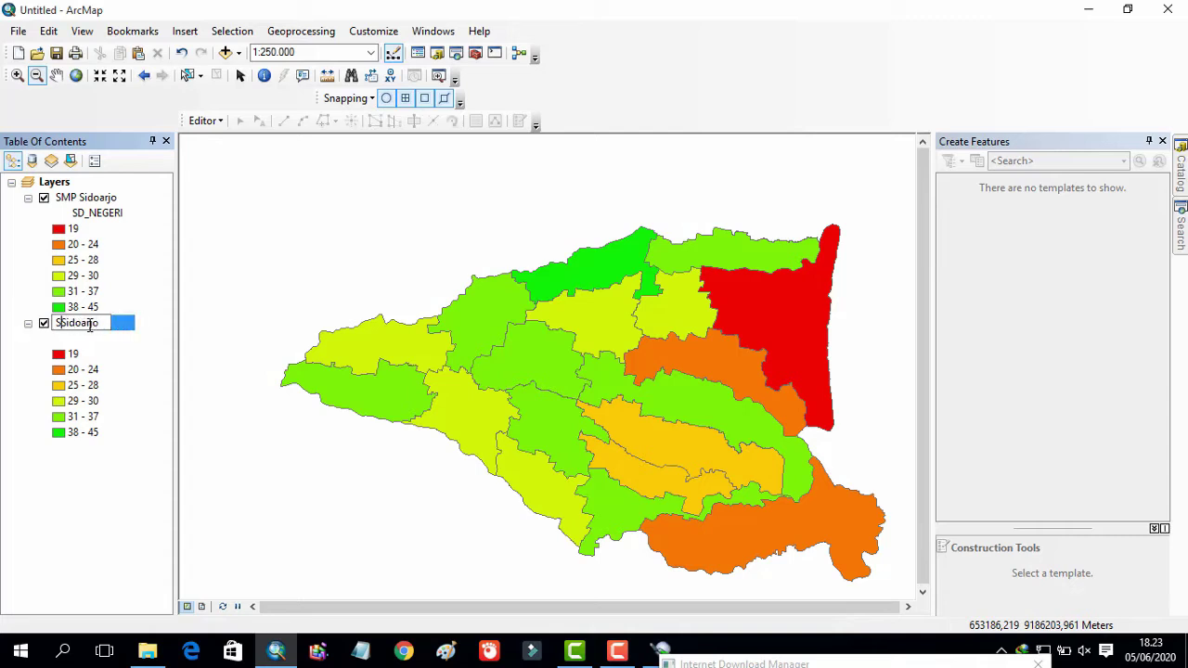
type("D")
key("Return")
Step: Symbolize the SMP Sidoarjo layer by quantity with graduated symbols based on the SMP_NEGERI field
left_click(84, 198)
right_click(84, 200)
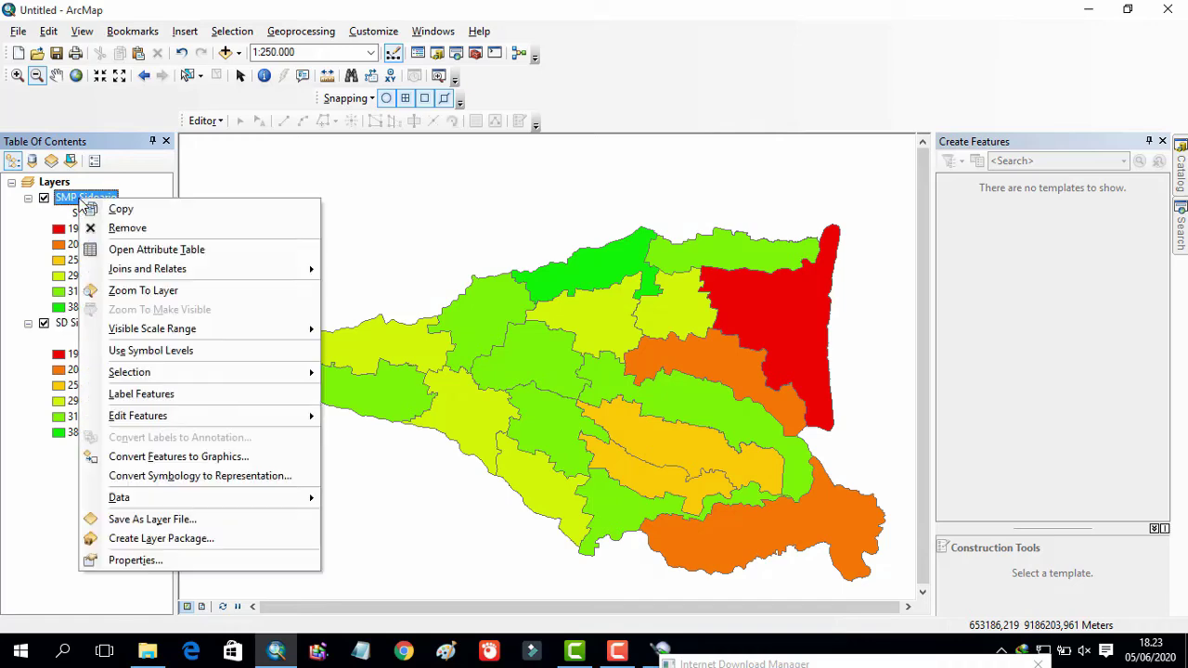
left_click(139, 561)
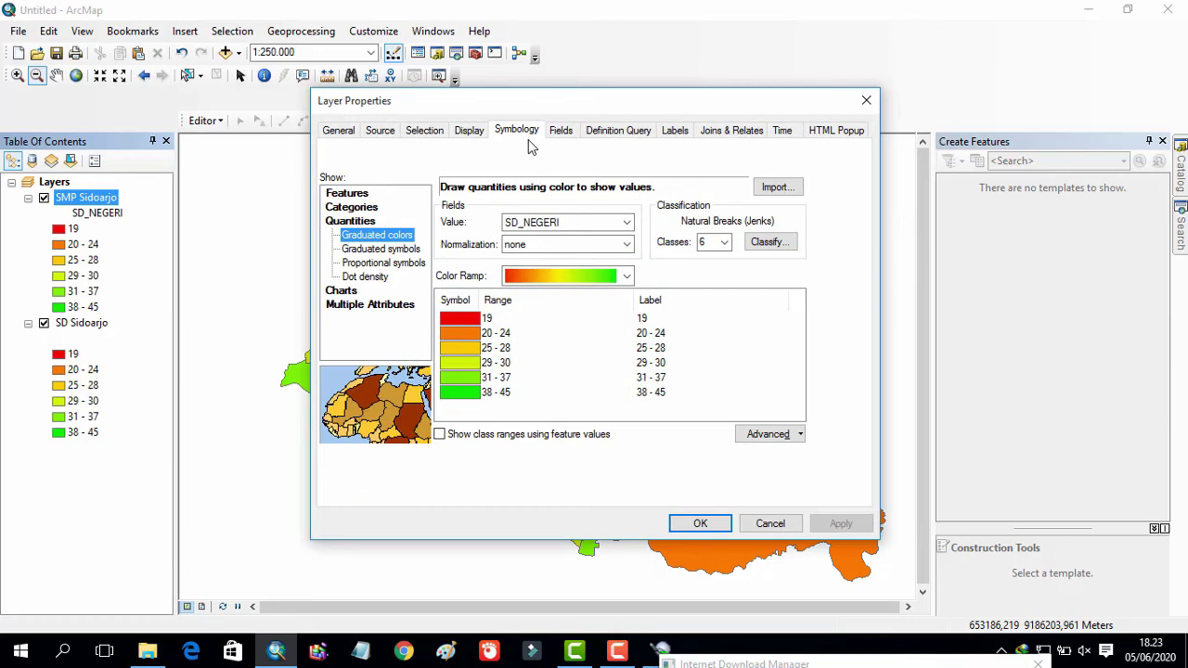
left_click(377, 250)
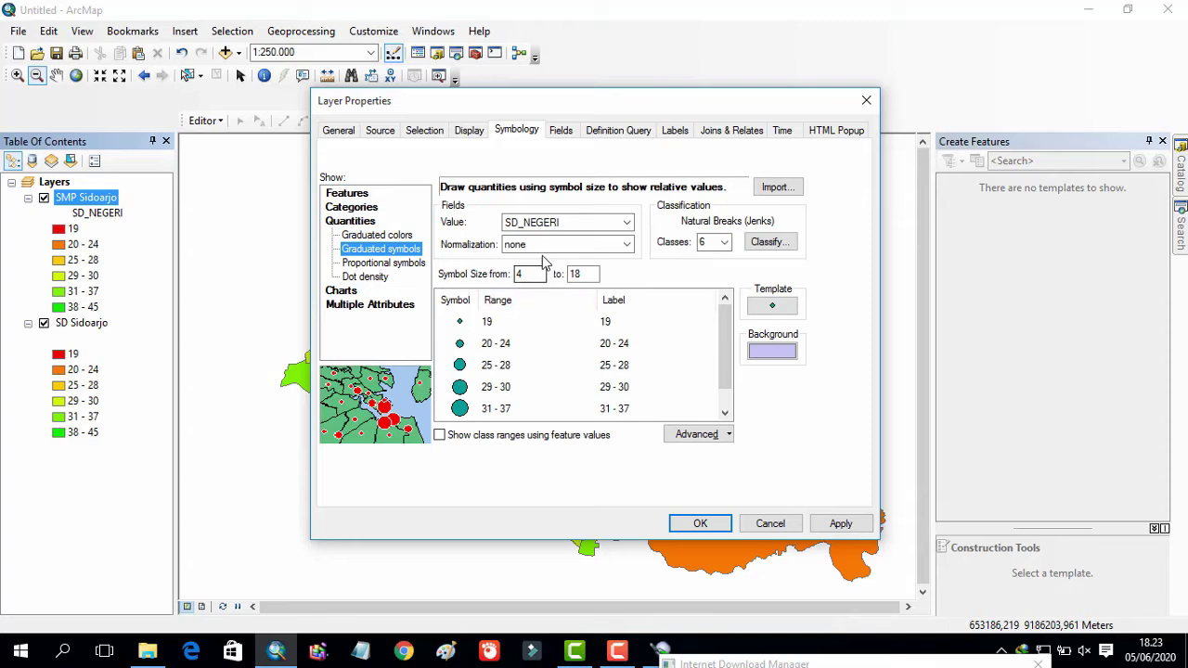
left_click(570, 225)
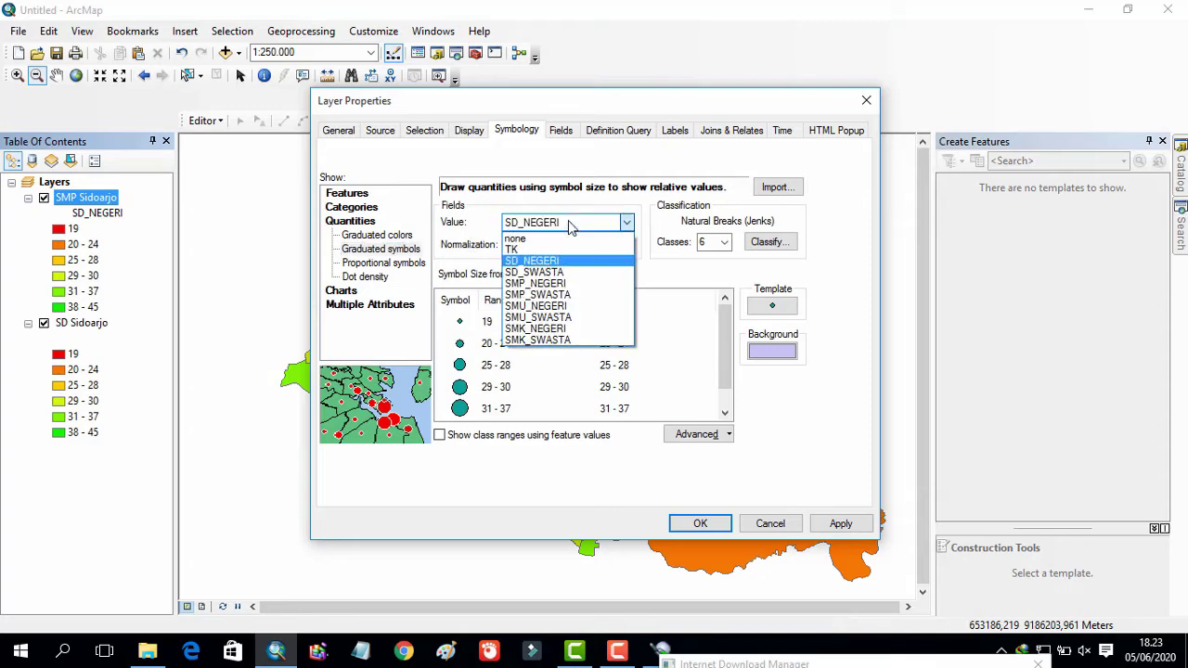
left_click(548, 284)
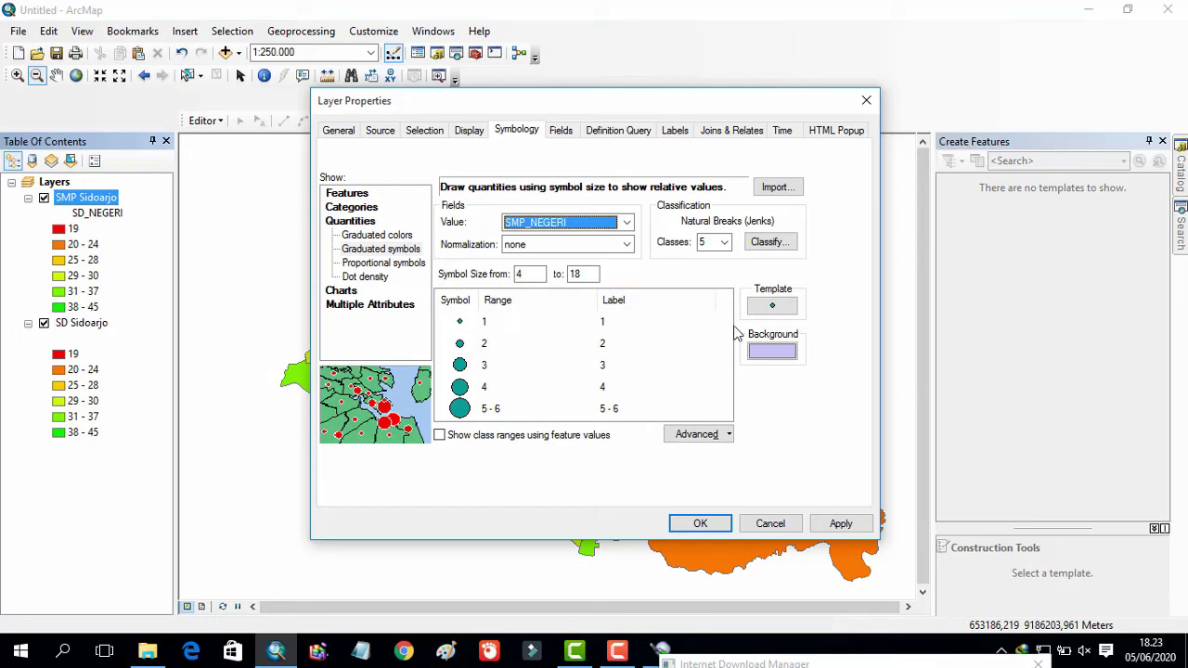
Step: Set the background fill of the SMP Sidoarjo graduated symbols to the Rose style
left_click(763, 354)
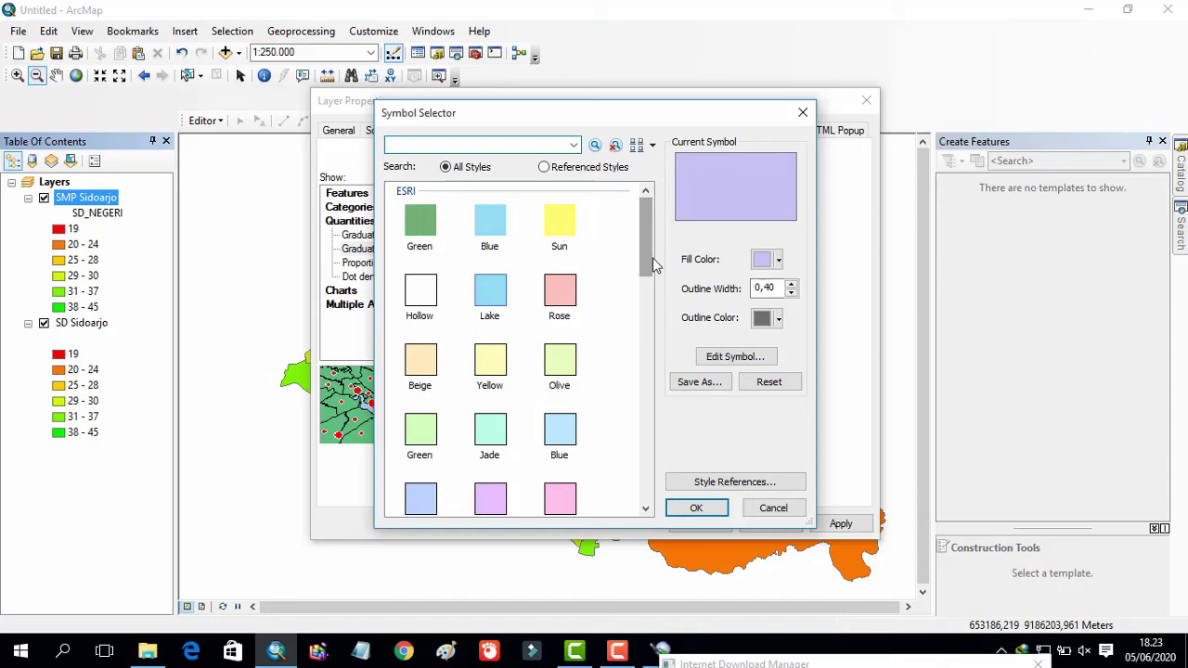
left_click(489, 289)
left_click(550, 297)
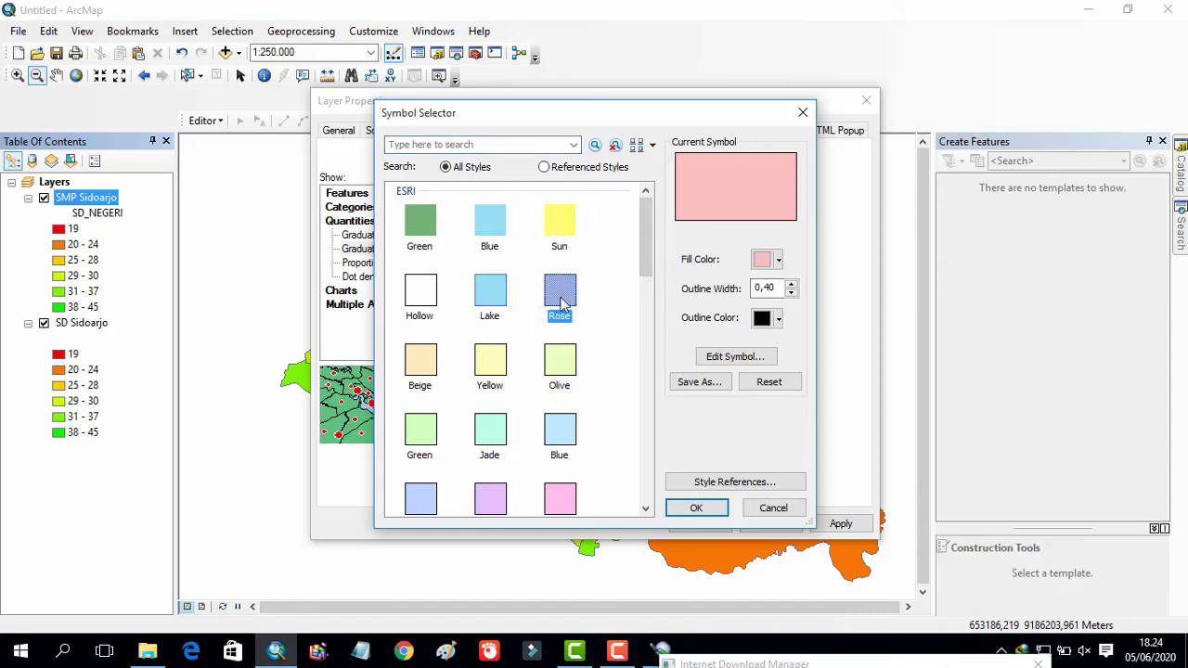
left_click(709, 509)
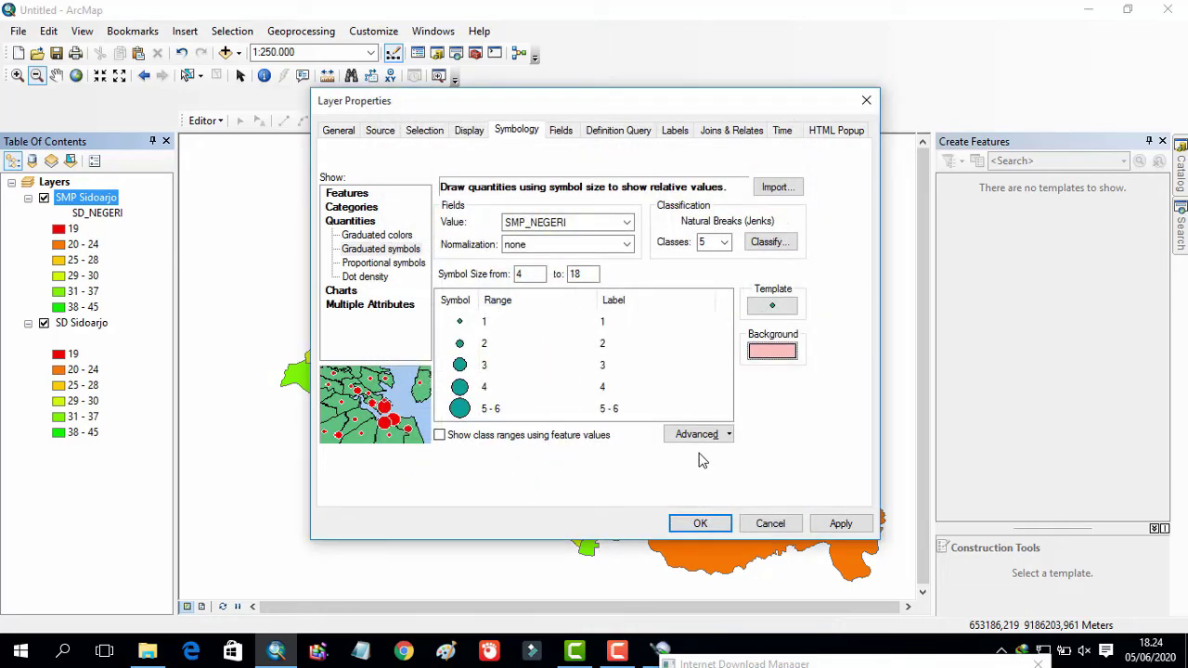
Step: Check the number format options for the SMP_NEGERI class labels
right_click(633, 276)
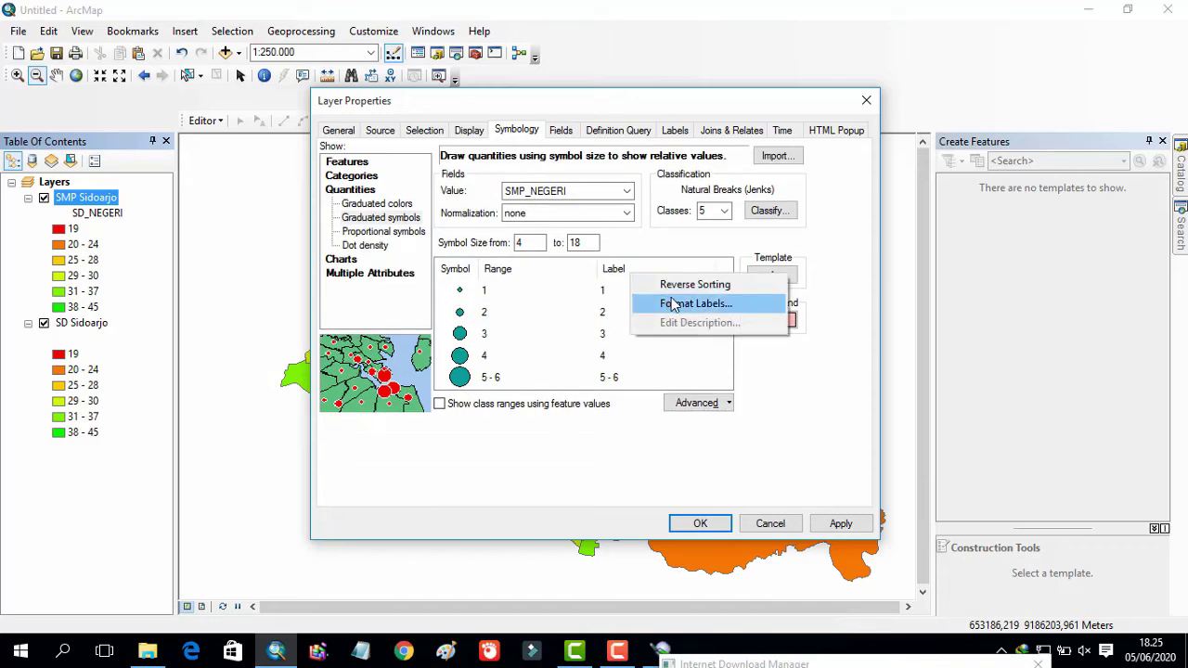
left_click(674, 306)
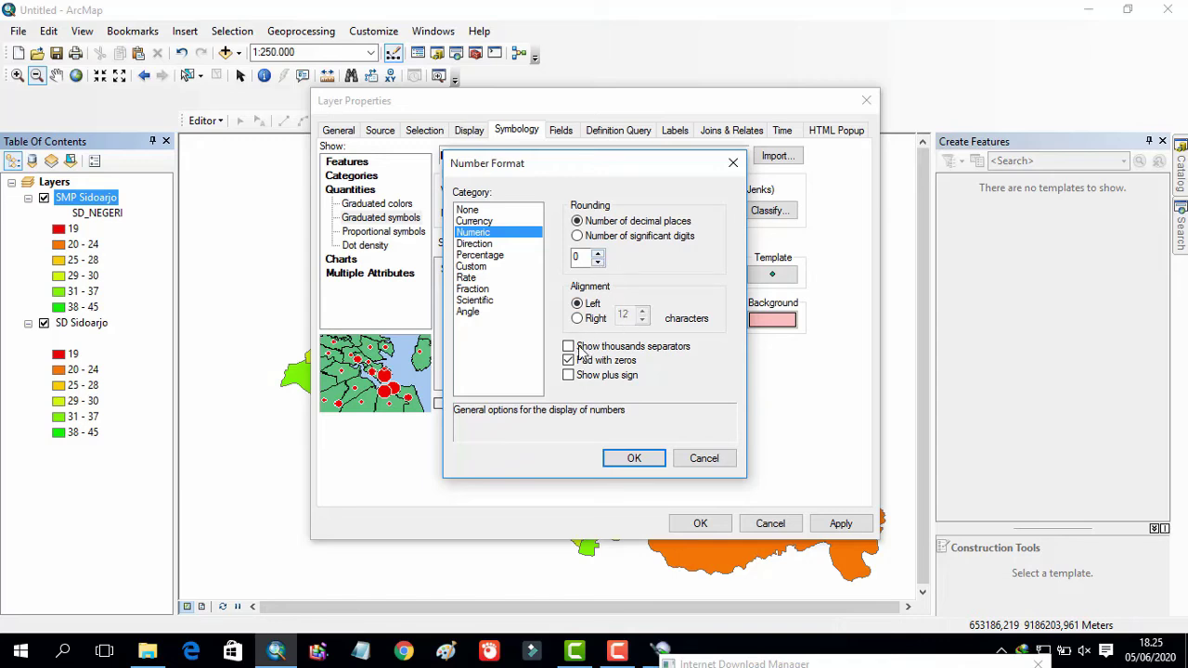
left_click(632, 458)
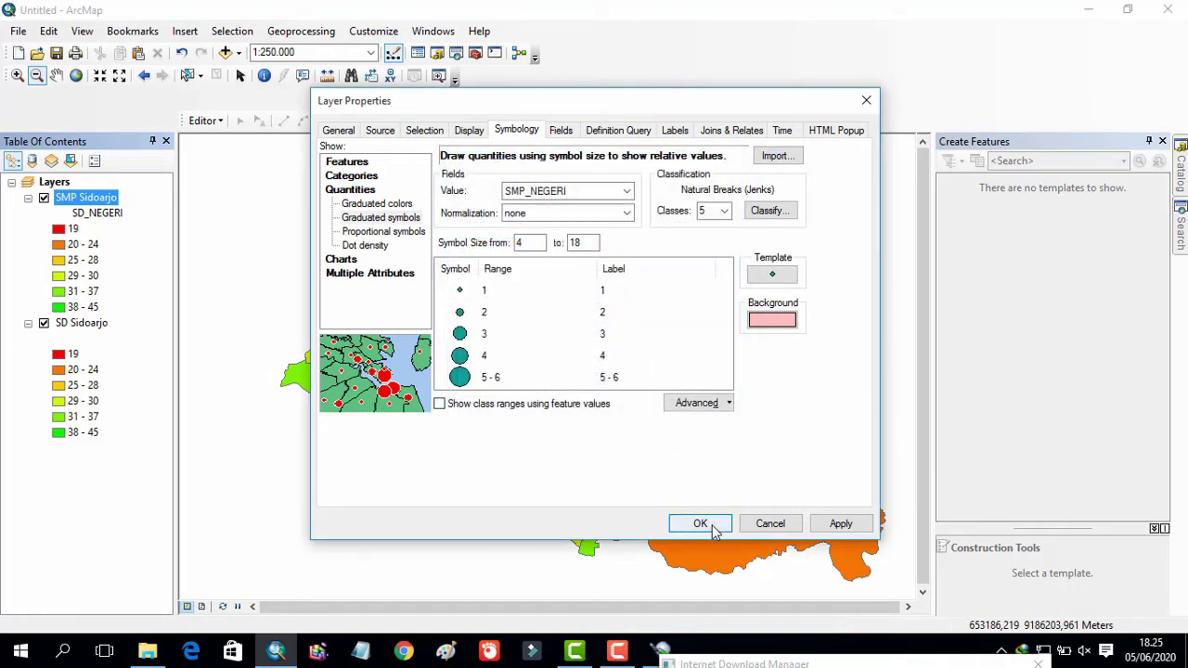
Step: Change the graduated symbol template to Hexagon 1 at size 22 and apply the symbology to the SMP Sidoarjo layer
left_click(771, 290)
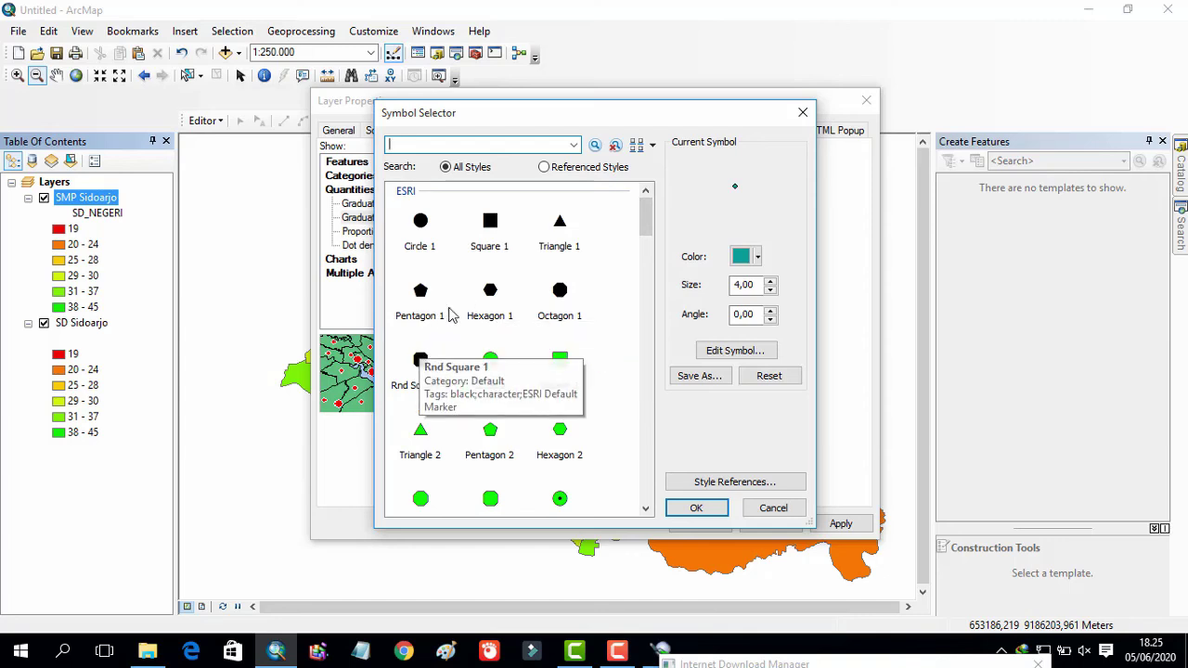
left_click(492, 297)
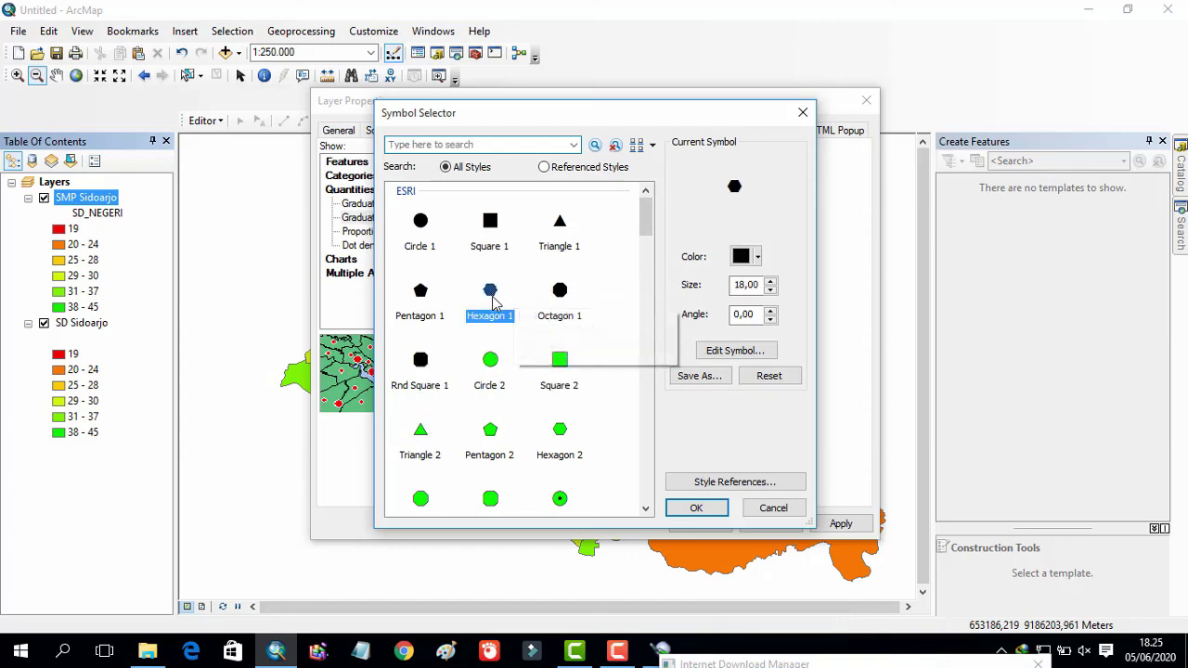
left_click(772, 282)
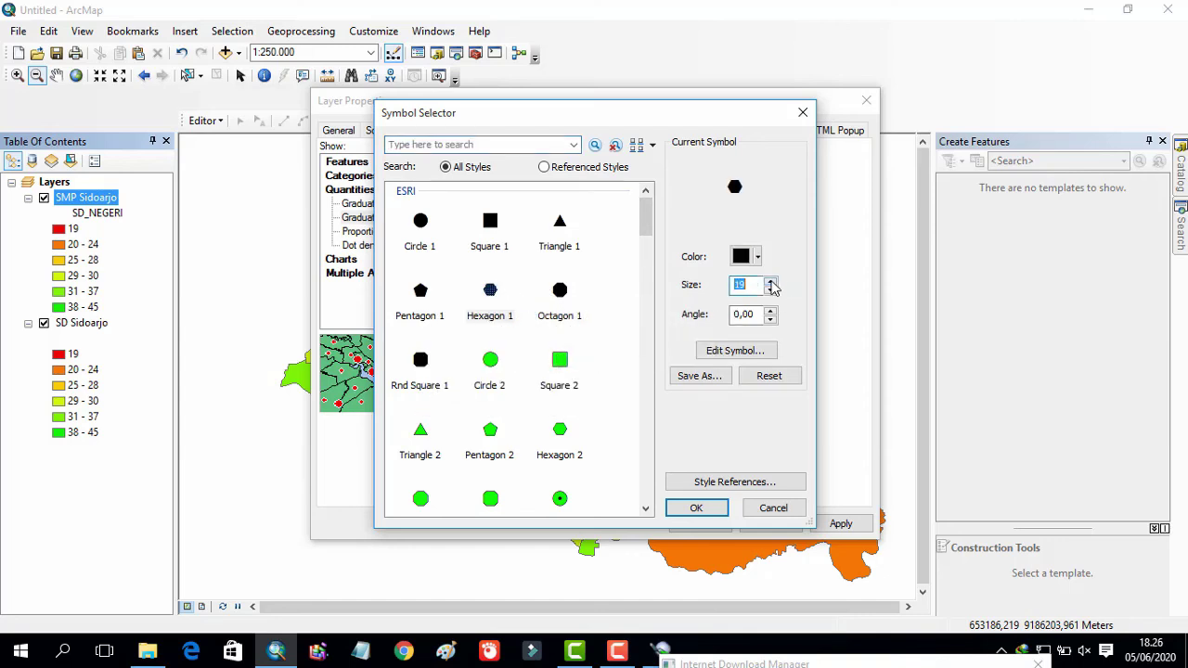
left_click(772, 282)
left_click(771, 282)
left_click(771, 282)
left_click(771, 282)
left_click(768, 291)
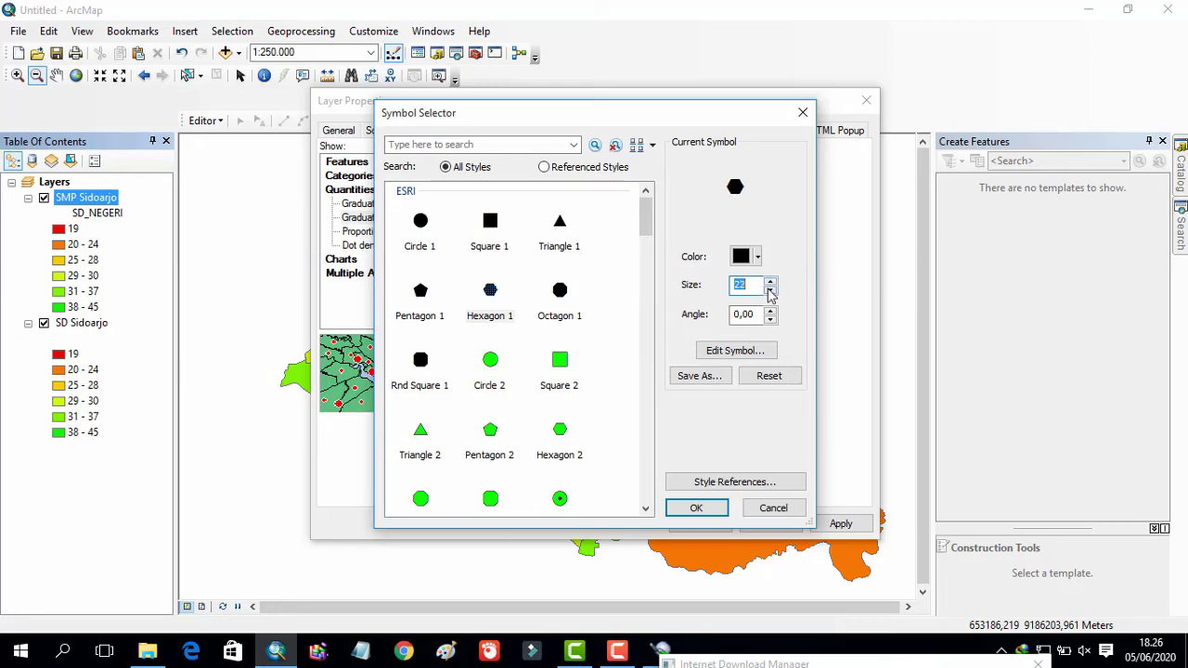
left_click(698, 509)
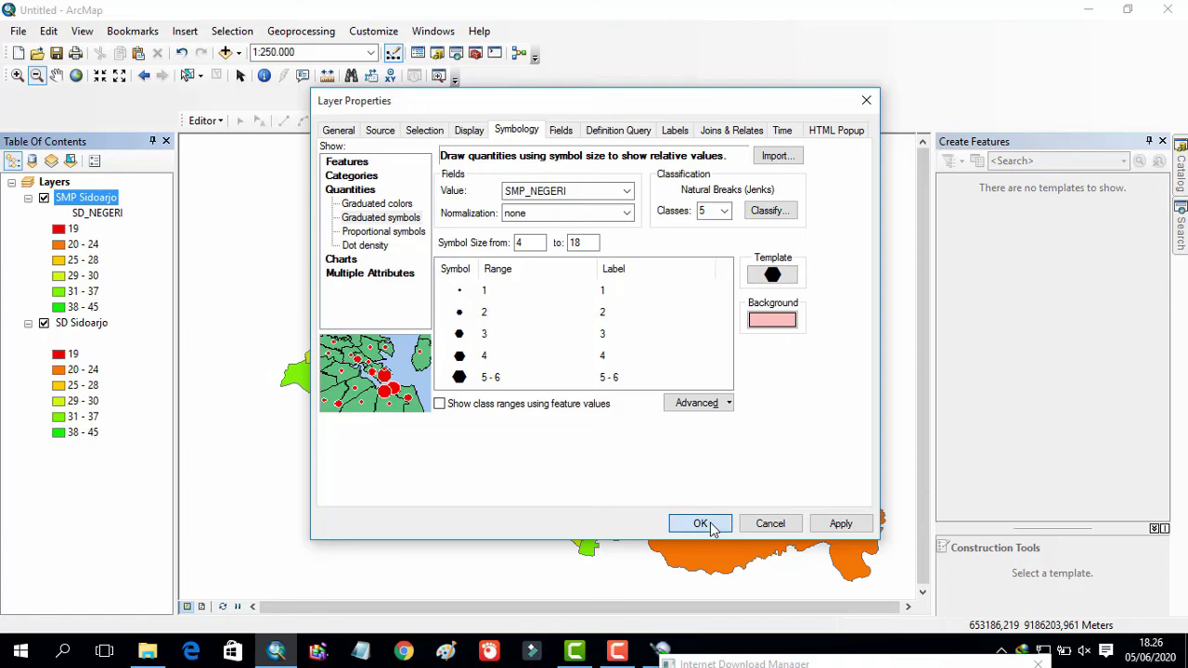
left_click(702, 523)
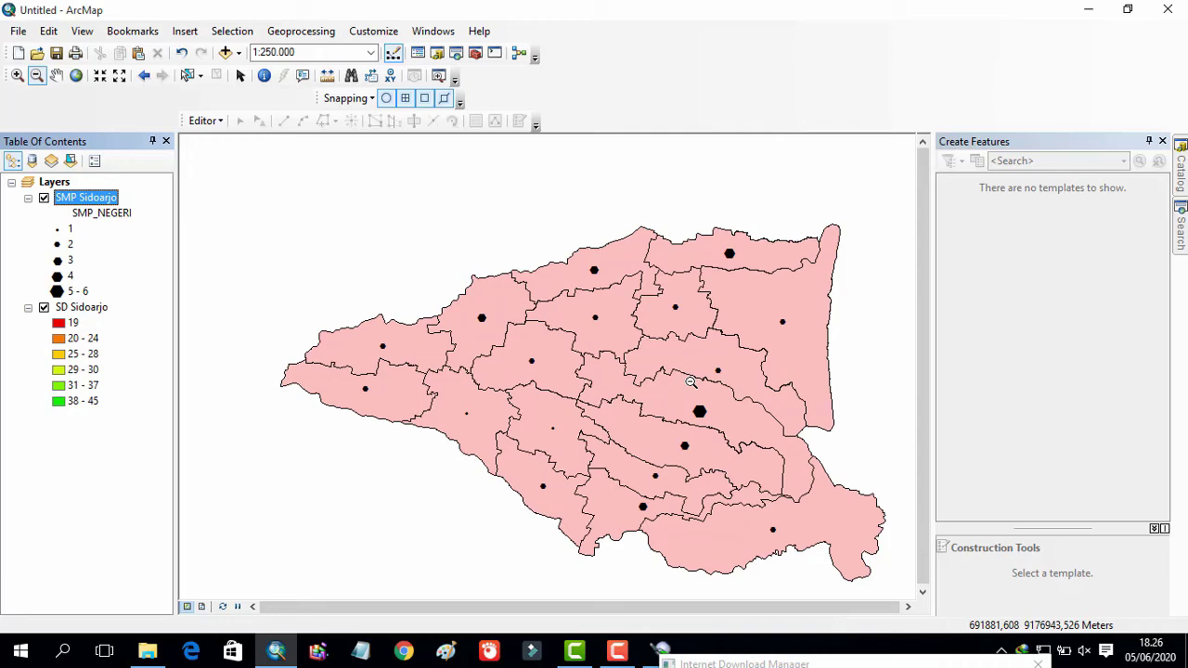
Step: Duplicate the SD Sidoarjo layer by copying it and pasting it into the Layers data frame
left_click(85, 306)
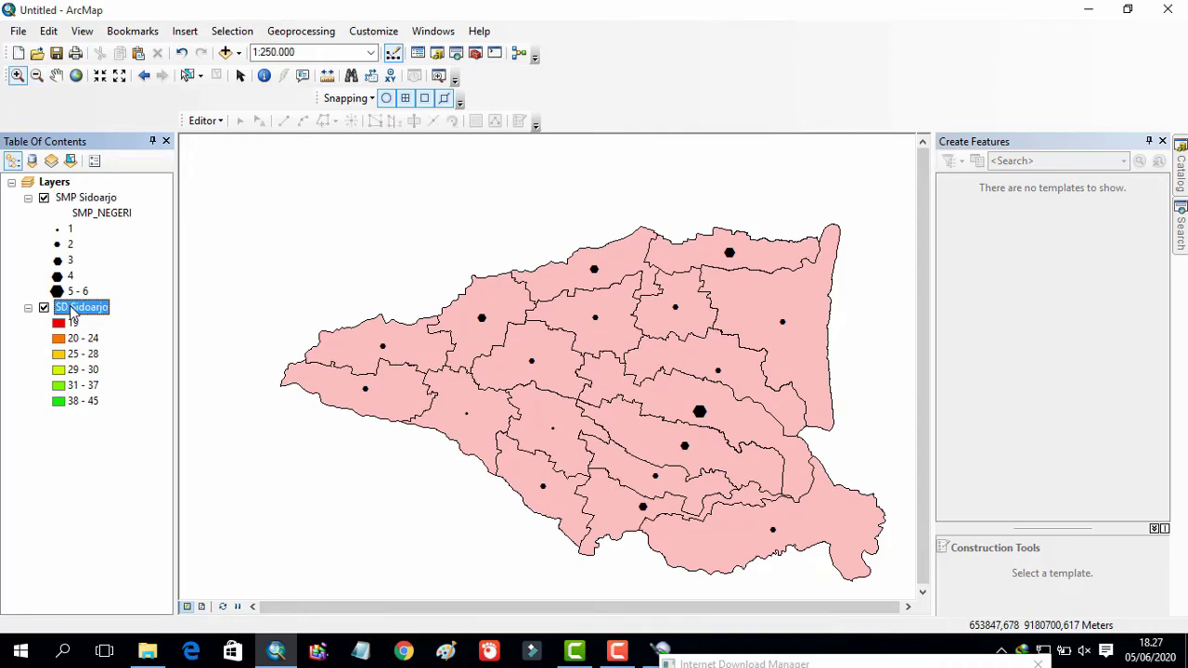
right_click(88, 306)
left_click(116, 271)
left_click(154, 276)
left_click(62, 184)
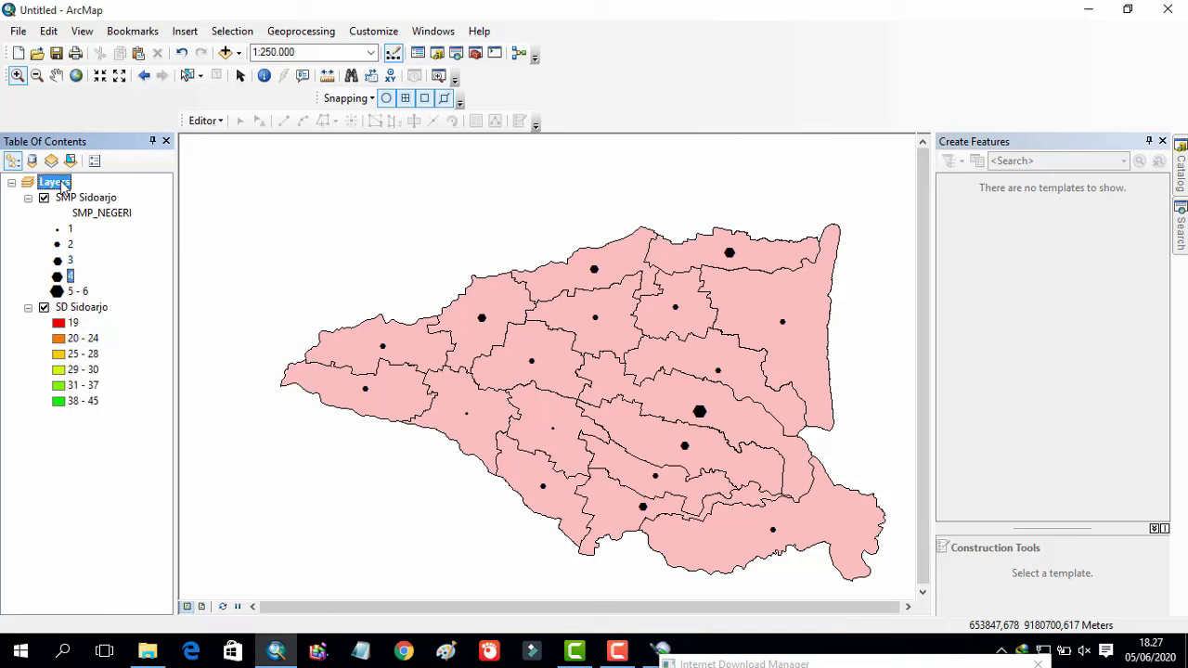
right_click(60, 182)
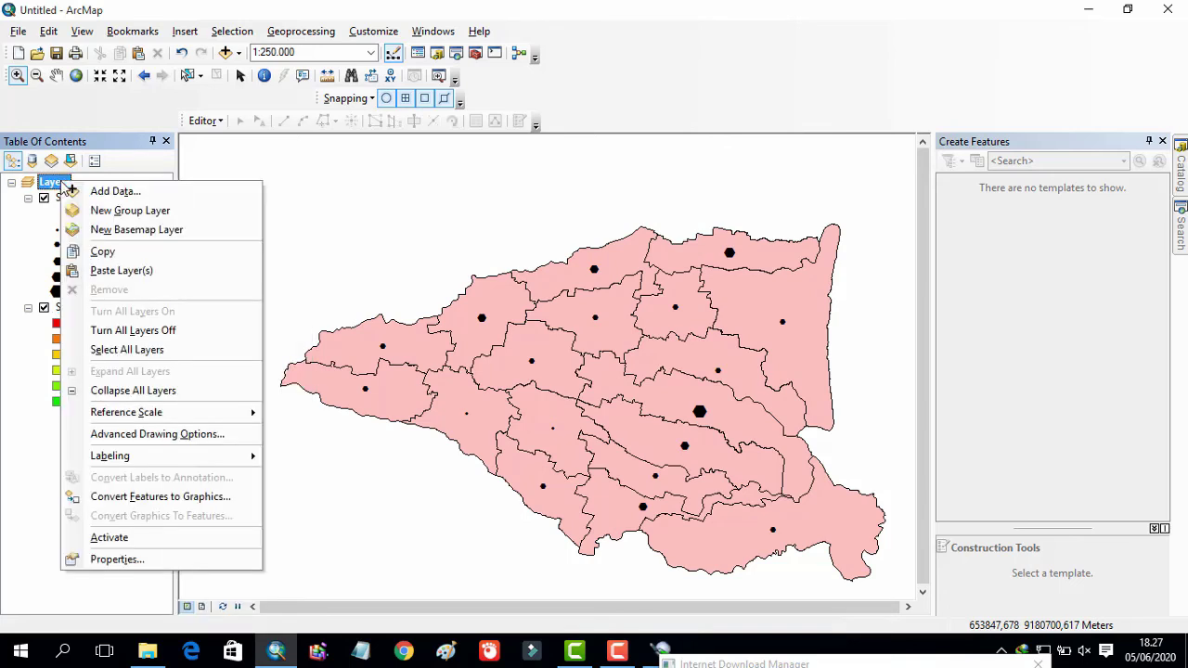
left_click(114, 275)
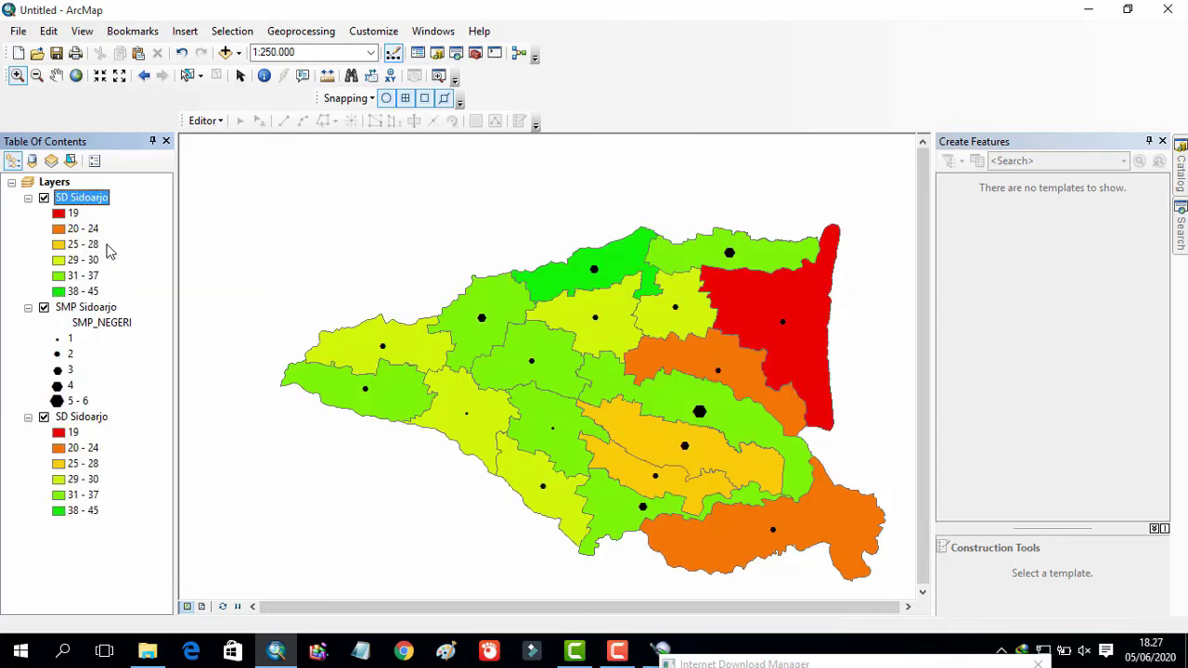
Step: Rename the upper SD Sidoarjo layer as SMA Sidoarjo
left_click(76, 199)
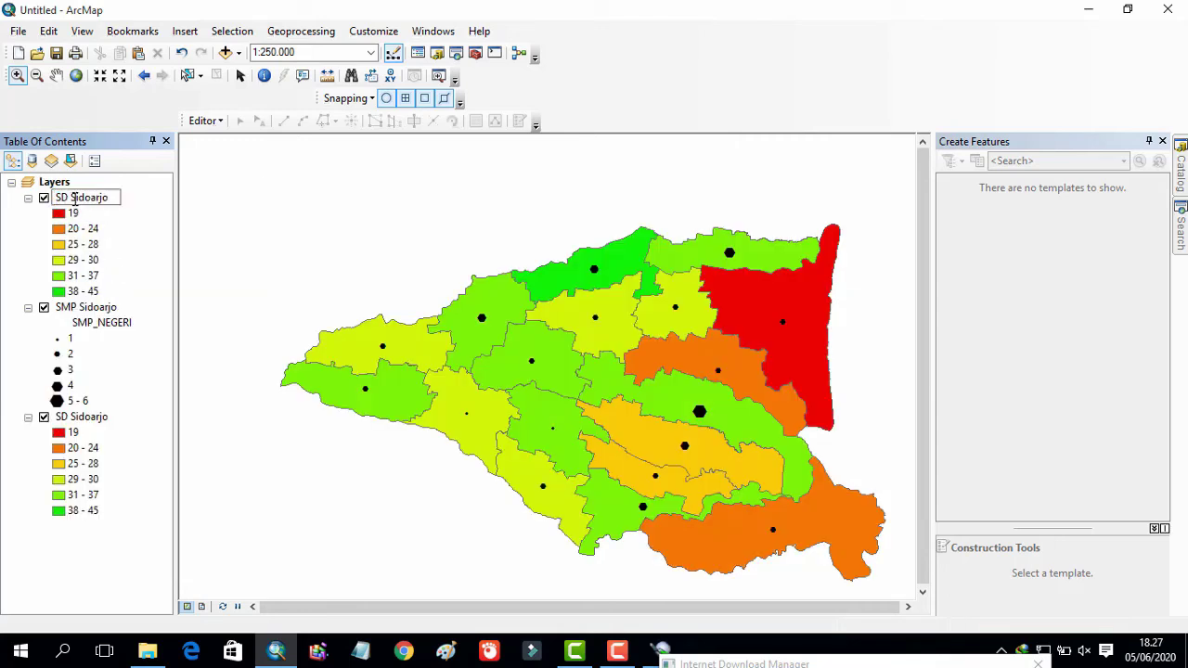
key("BackSpace")
key("BackSpace")
key("BackSpace")
type("SMP")
key("Return")
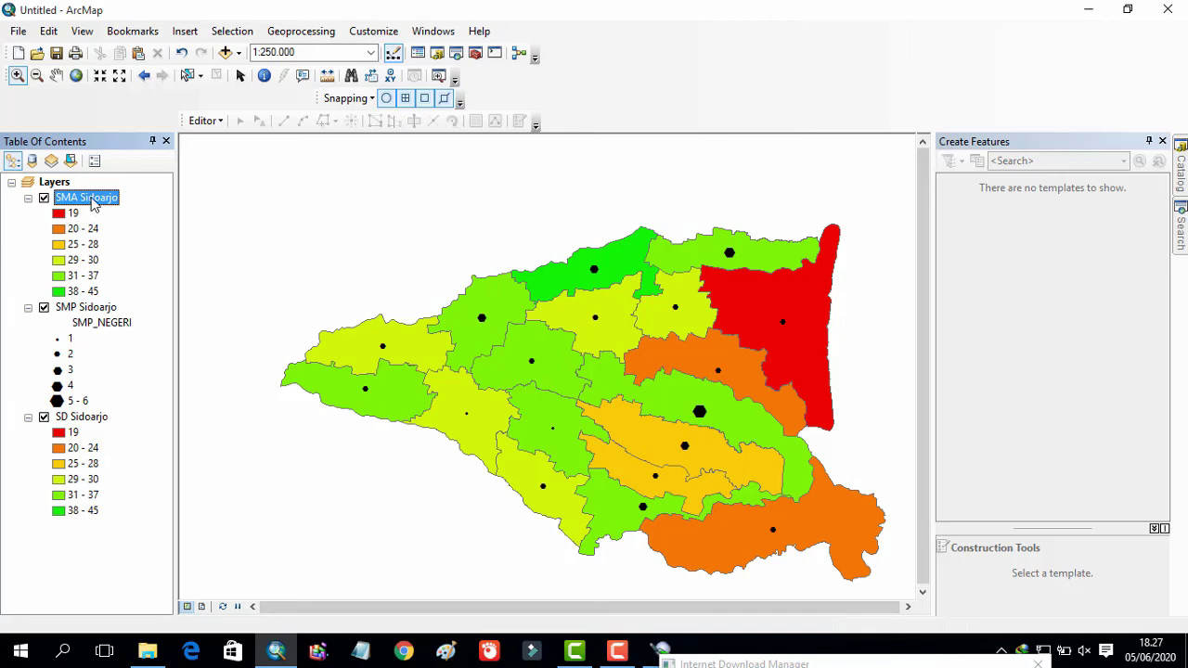
Step: Symbolize the SMA Sidoarjo layer with pie charts using the SMU_NEGERI and SMU_SWASTA fields
right_click(92, 205)
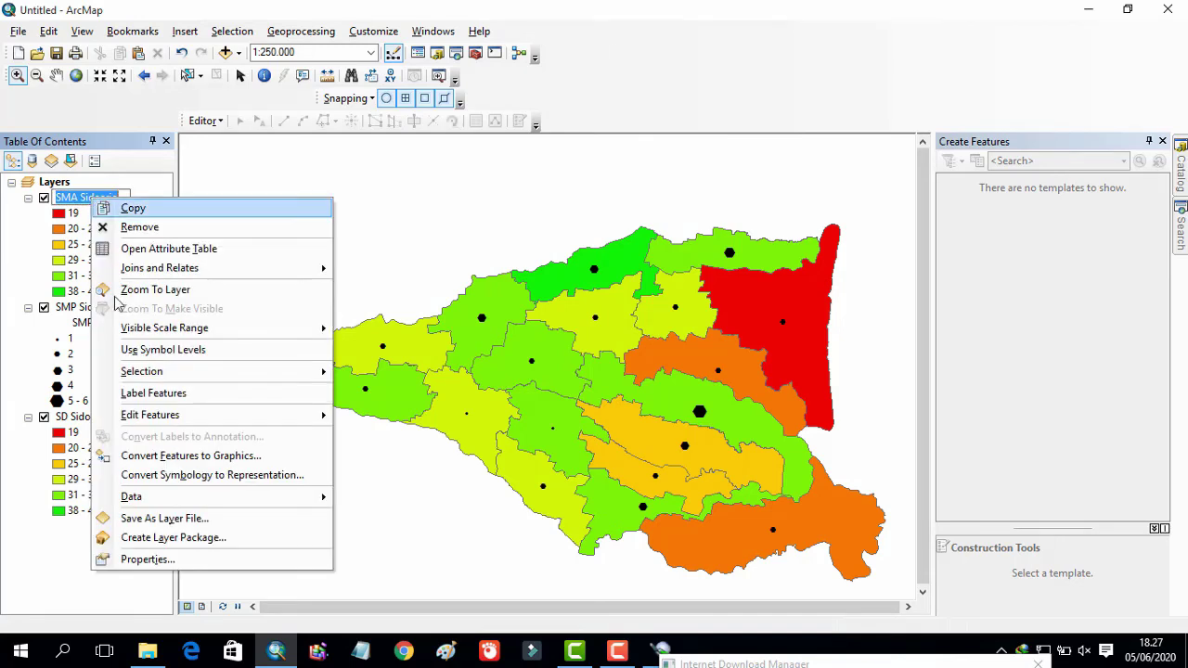
left_click(148, 561)
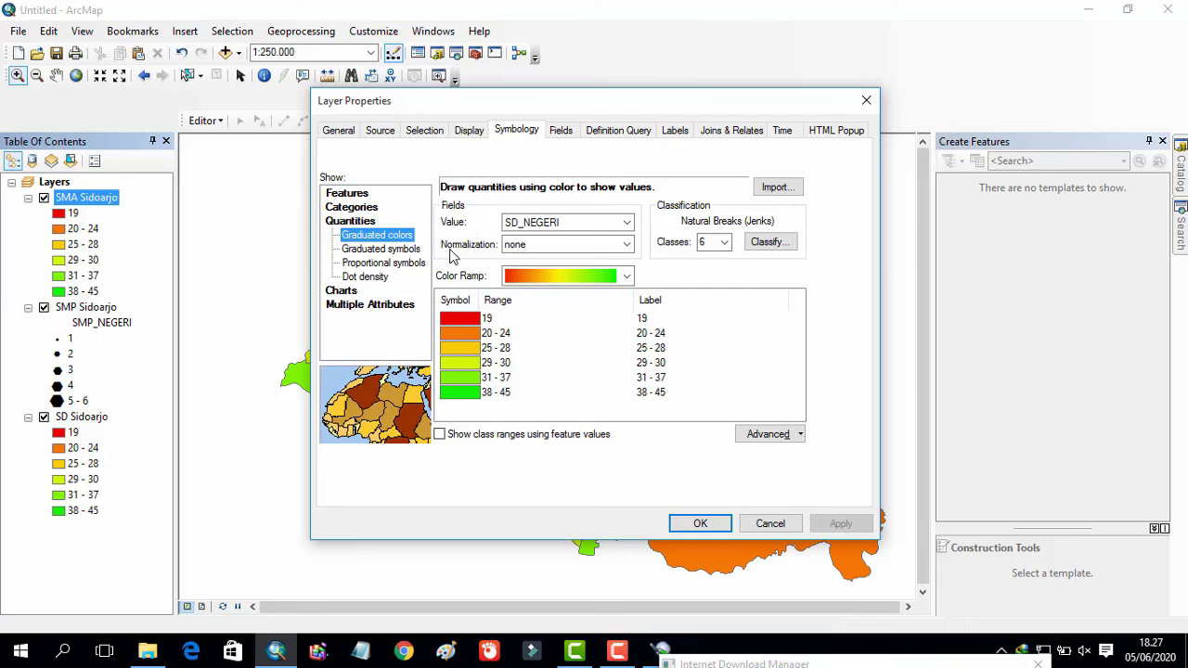
left_click(346, 292)
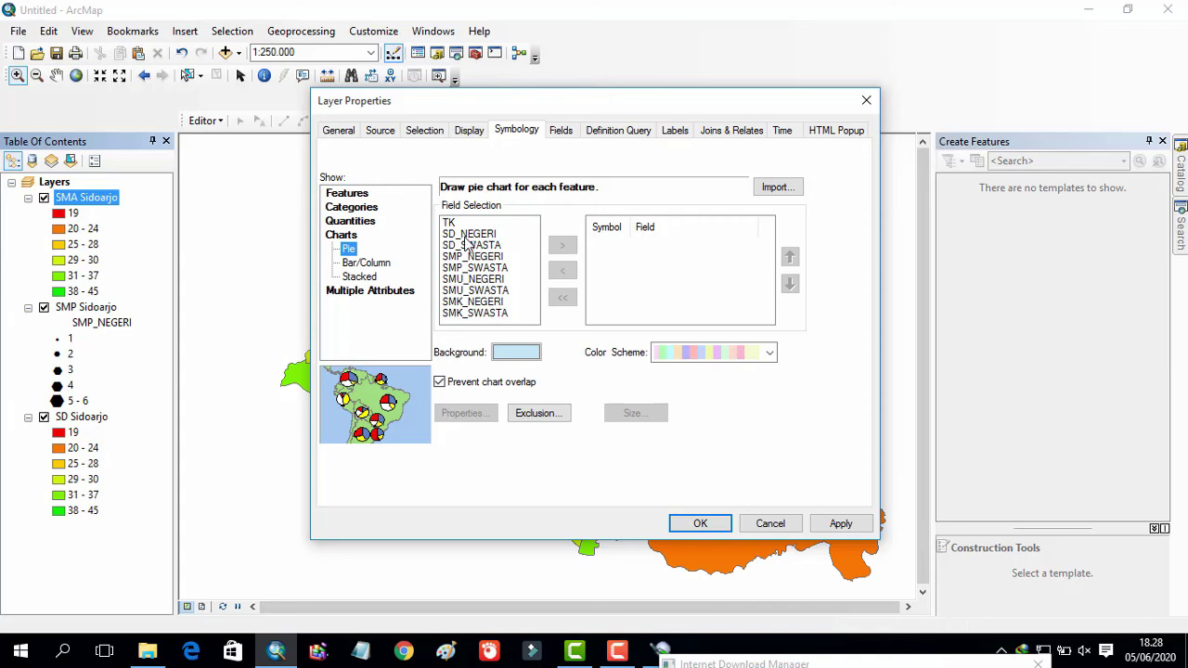
left_click(476, 278)
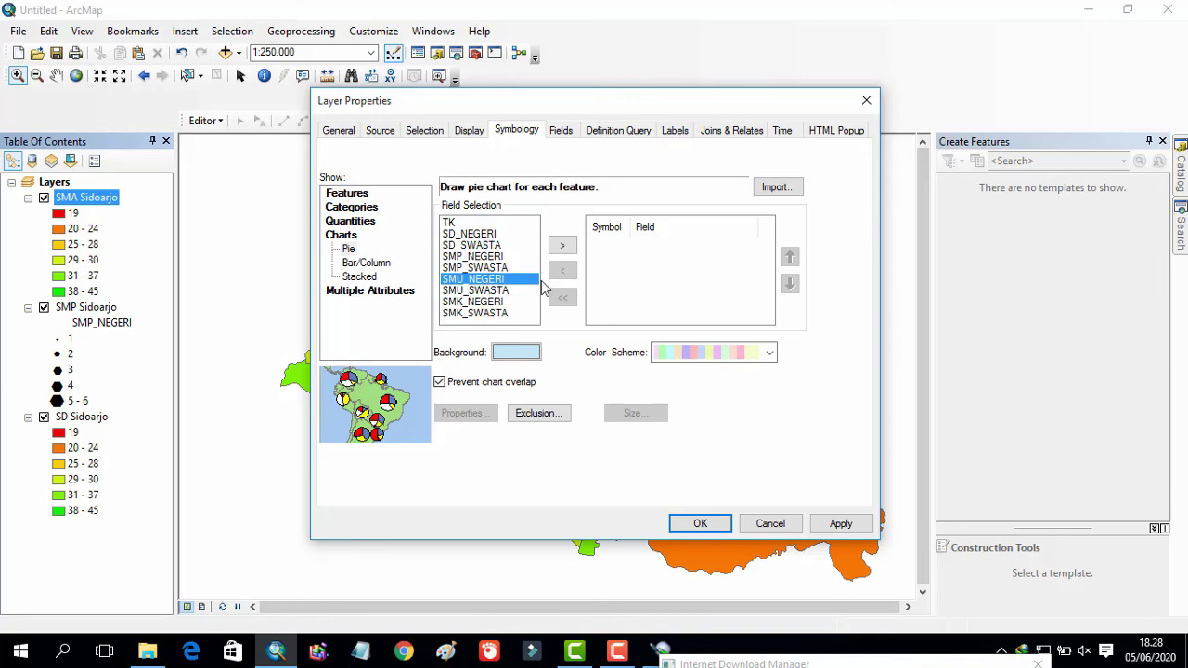
left_click(561, 245)
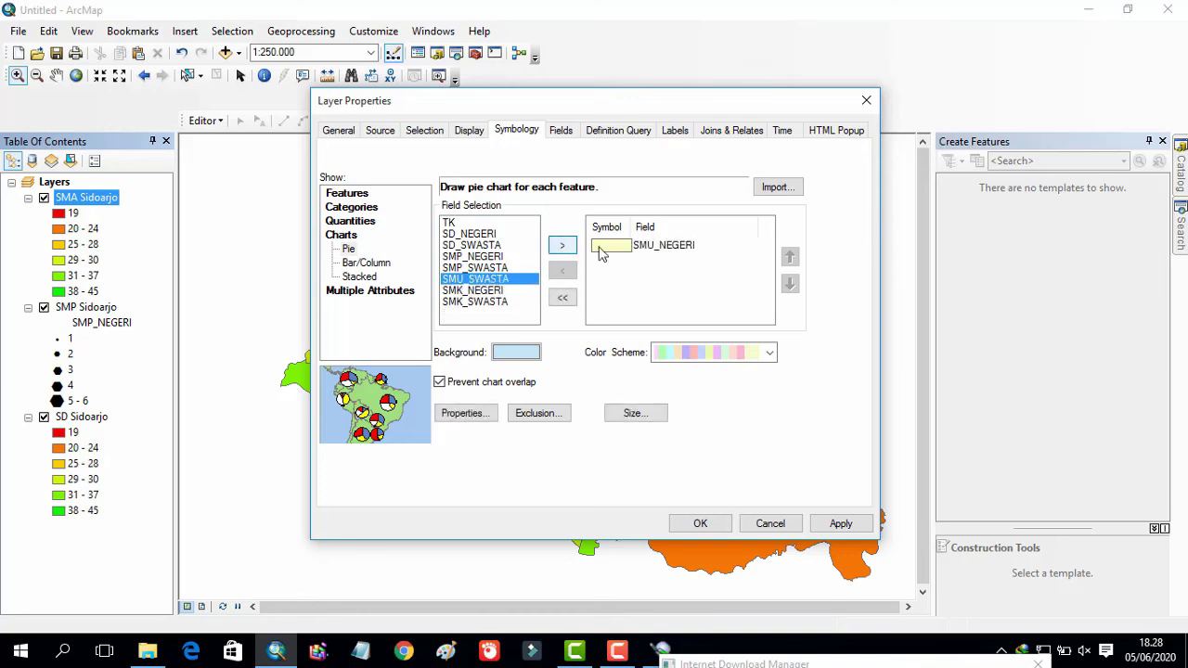
left_click(608, 247)
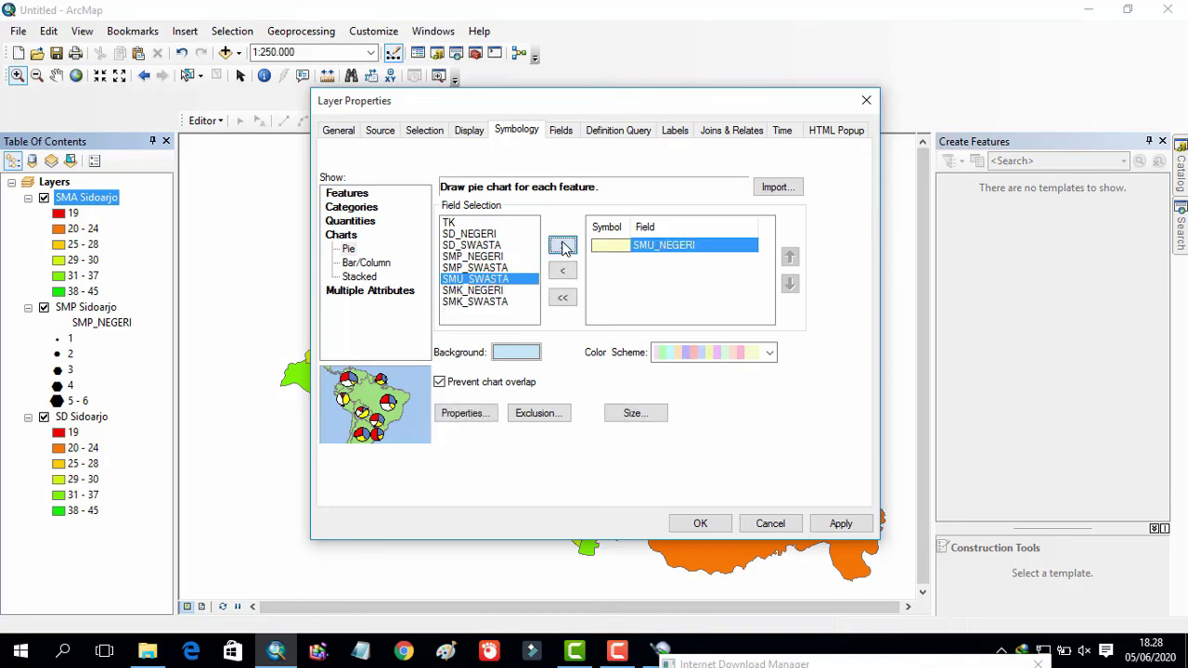
left_click(564, 247)
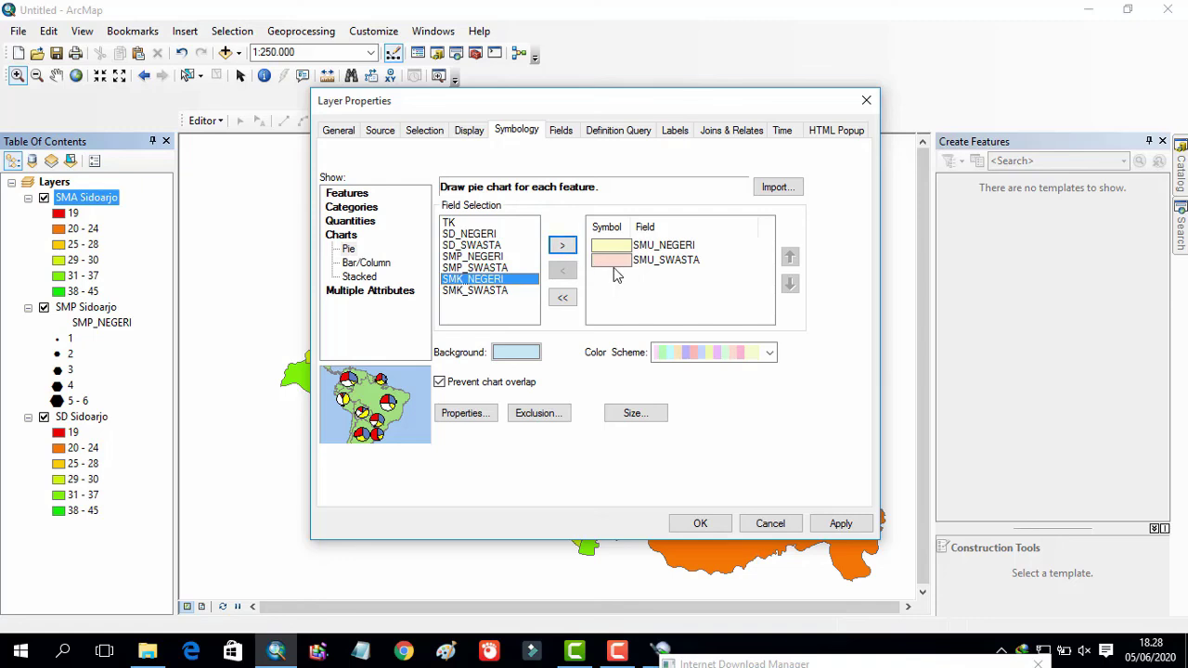
Step: Change the pie chart color scheme to green shades and apply the symbology to the SMA Sidoarjo layer
left_click(633, 247)
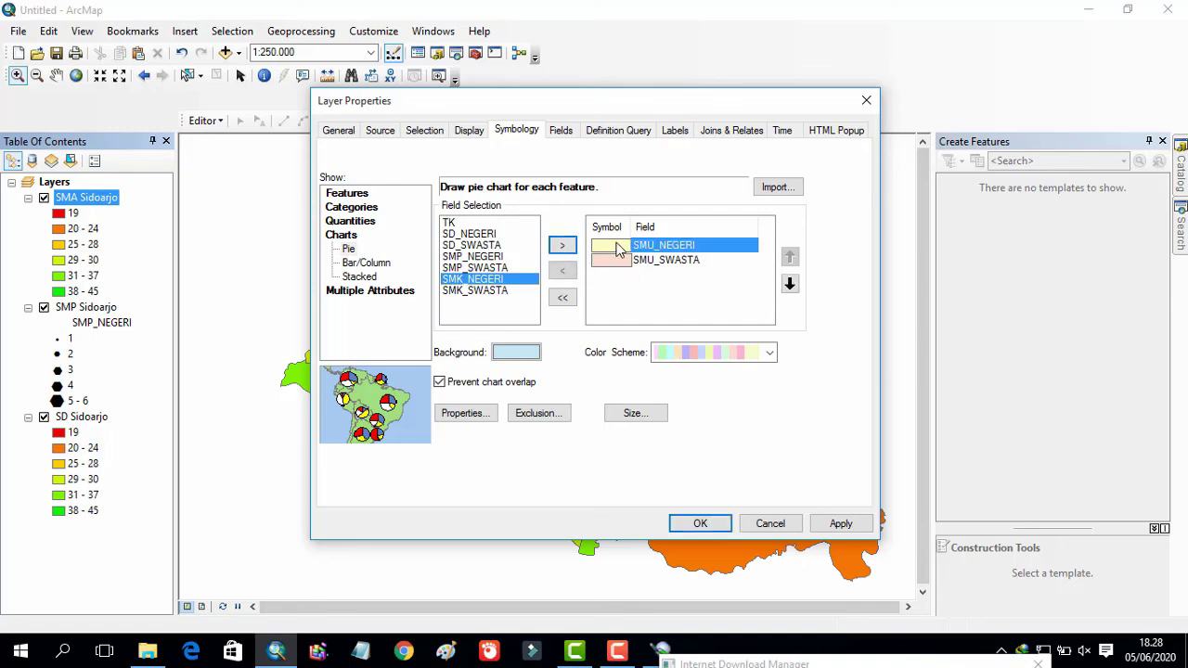
left_click(698, 353)
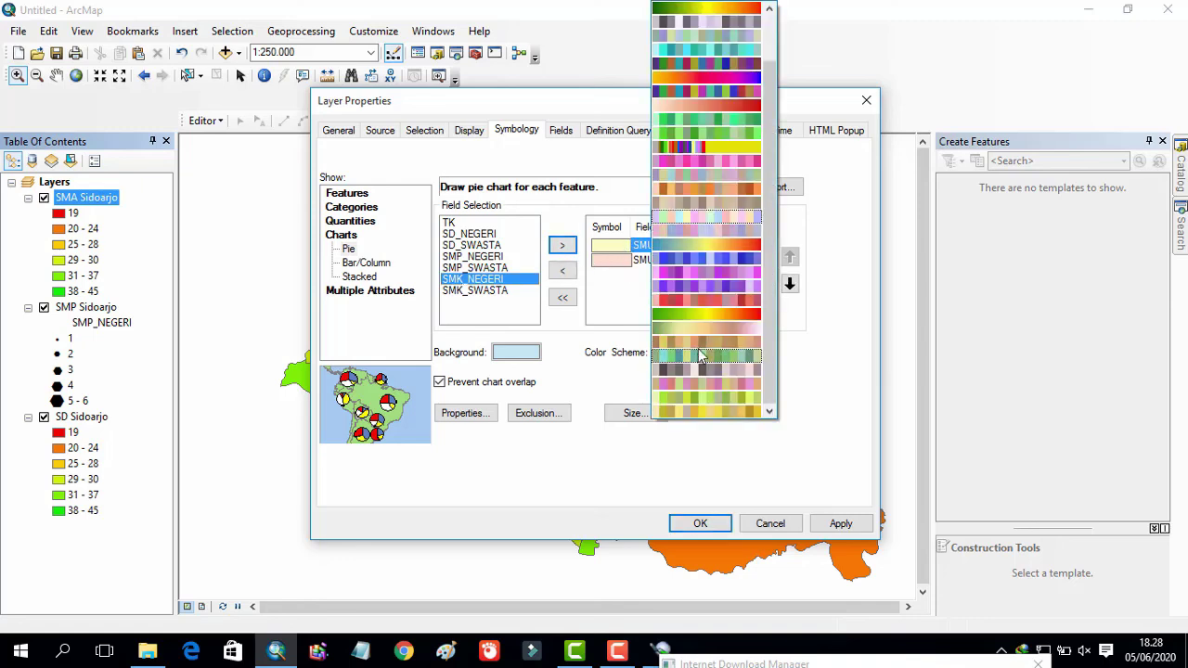
left_click(717, 120)
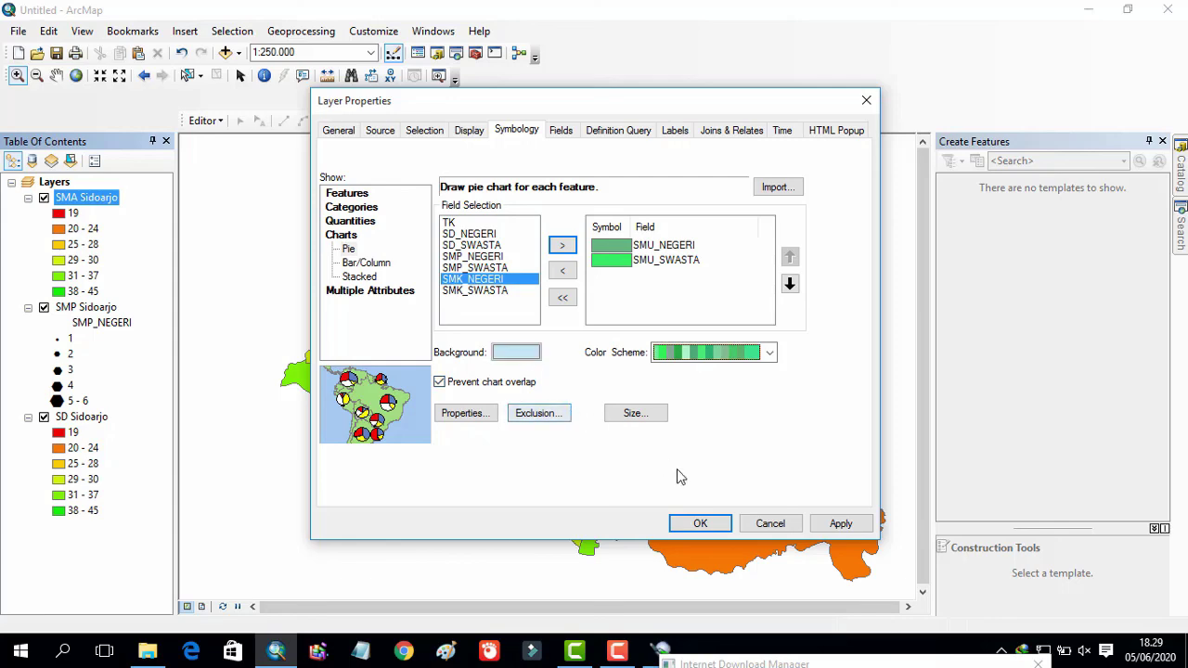
left_click(696, 524)
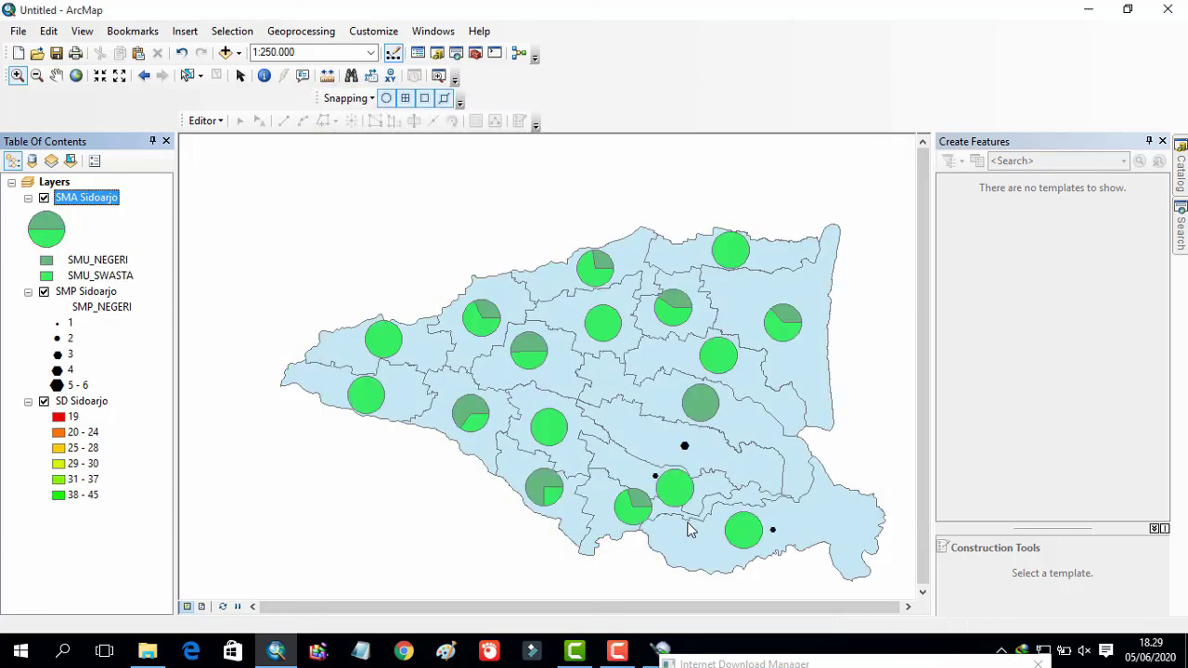